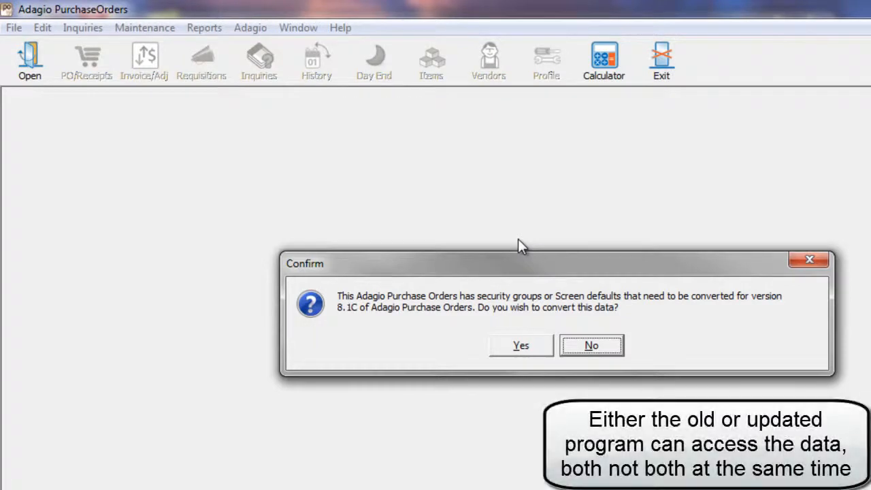
# - Convert the data to 8.1C after confirming a backup, enable PDF printing for all users, and acknowledge the integrity-check warning
pyautogui.click(515, 344)
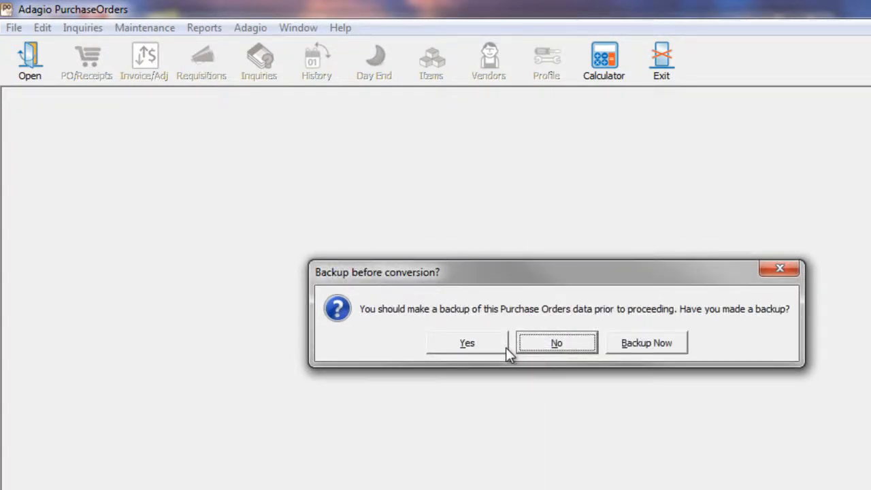
pyautogui.click(505, 345)
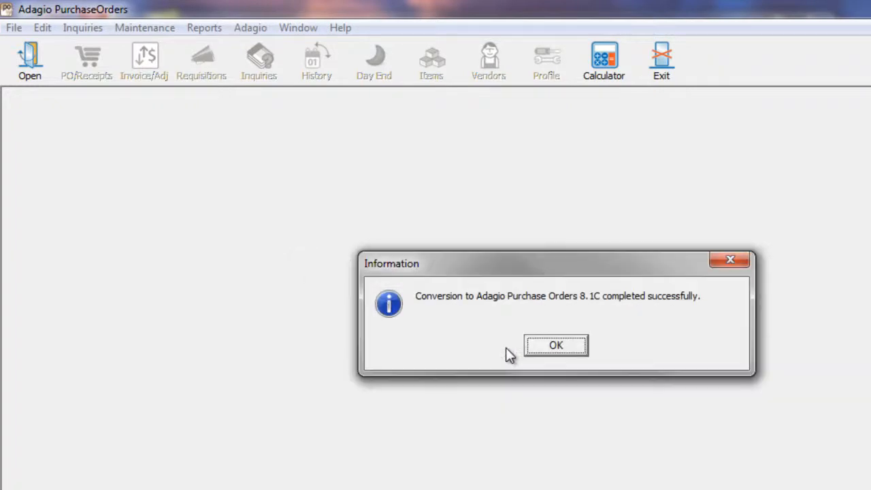
pyautogui.click(533, 346)
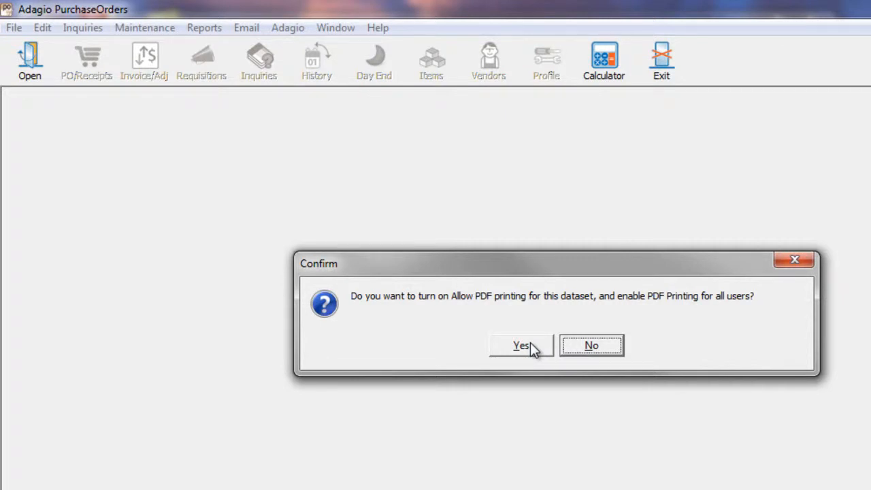
pyautogui.click(530, 344)
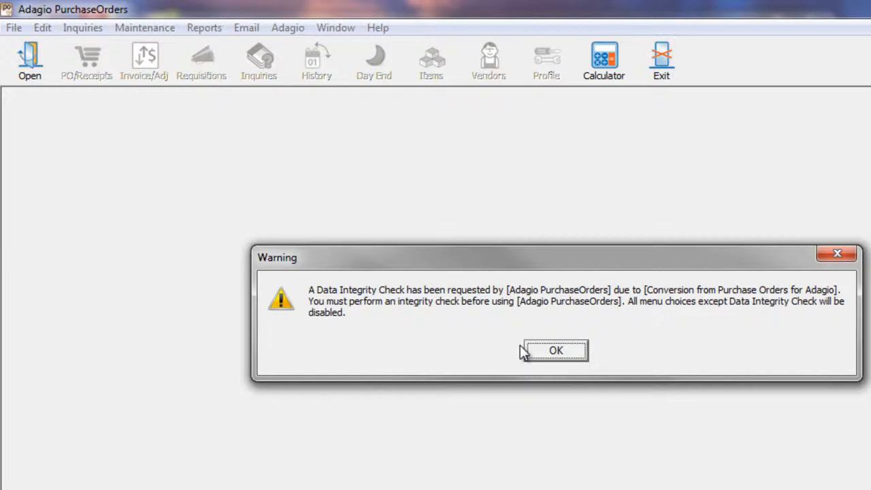
pyautogui.click(530, 350)
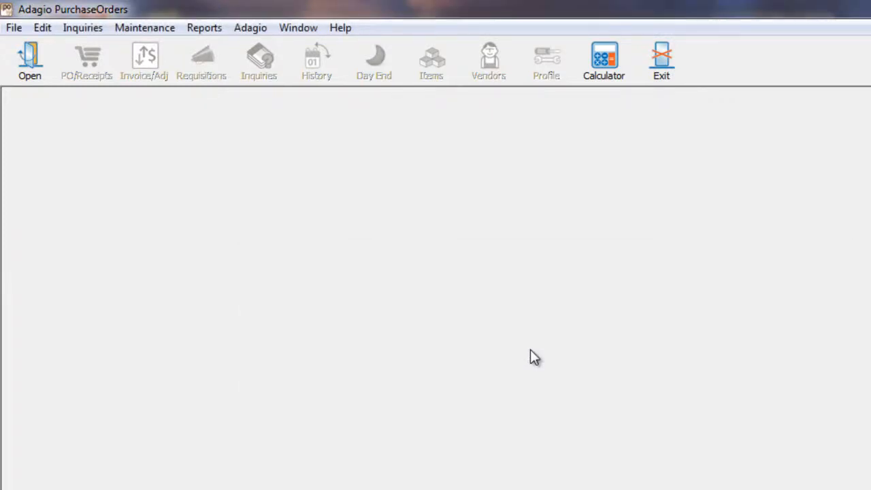
# - Run the File > Data Integrity Check, accept its one-error result, and close the check window
pyautogui.click(13, 29)
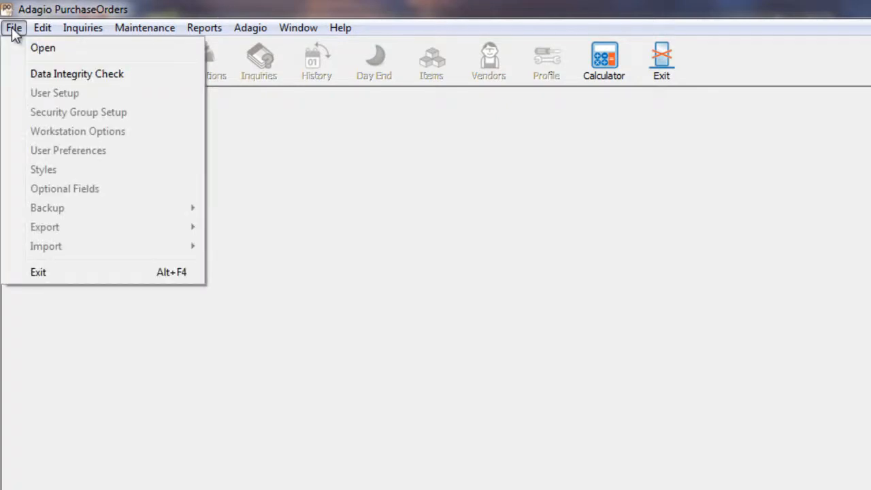
pyautogui.click(34, 77)
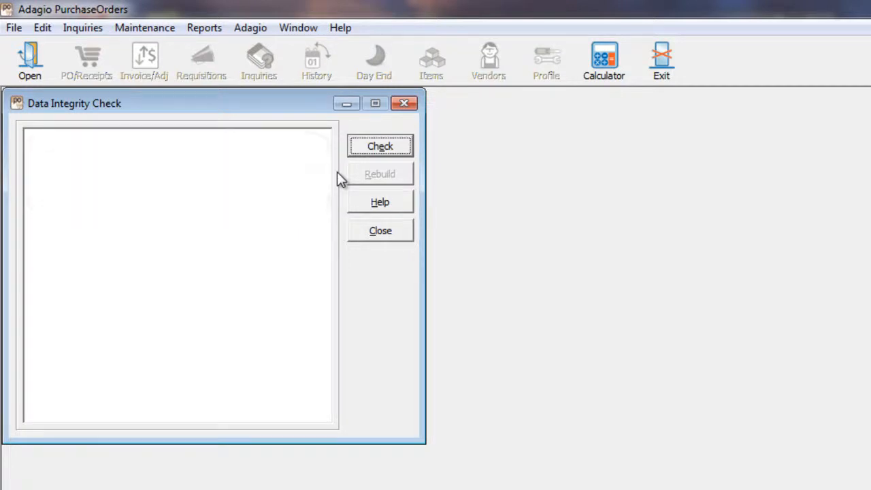
pyautogui.click(364, 141)
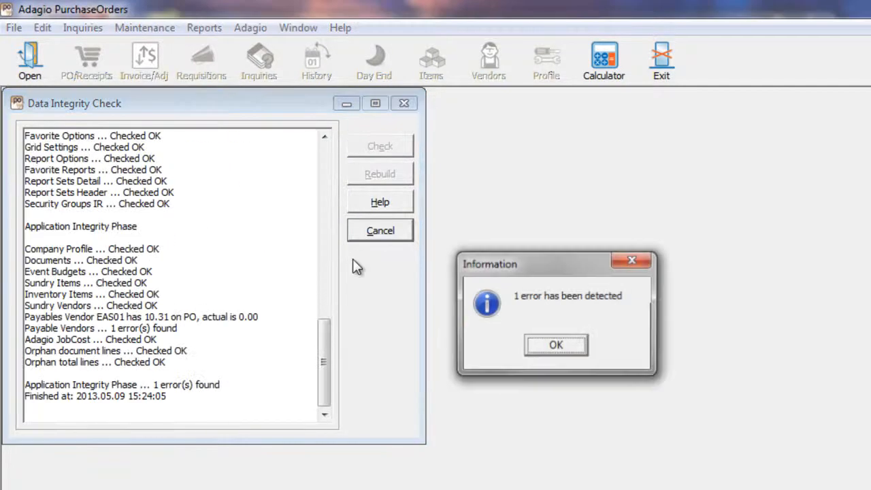
pyautogui.click(541, 345)
pyautogui.click(385, 233)
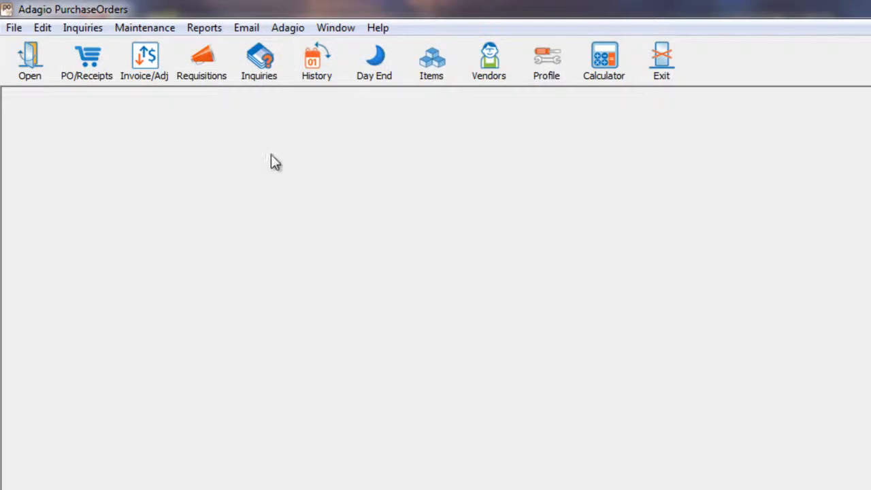
# - Glance at the Edit menu, then open Edit Company Profile via the Profile button and move it left
pyautogui.click(38, 30)
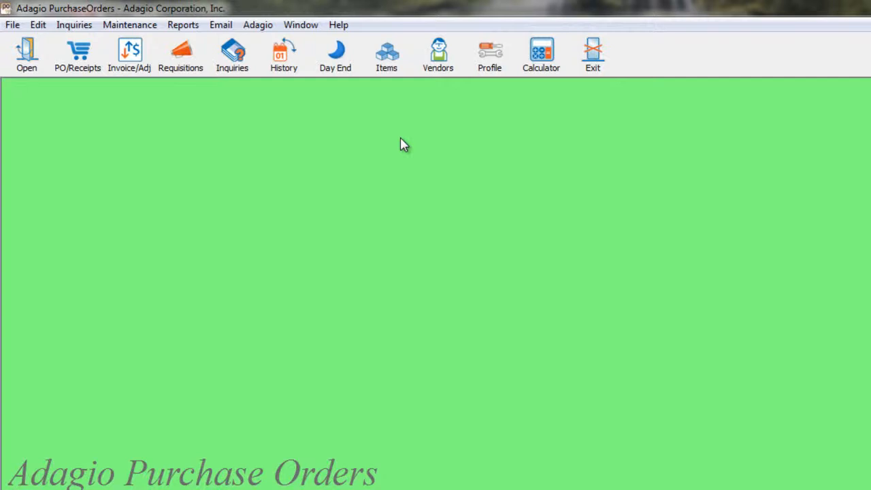
pyautogui.click(476, 71)
pyautogui.moveTo(479, 51); pyautogui.dragTo(273, 67)
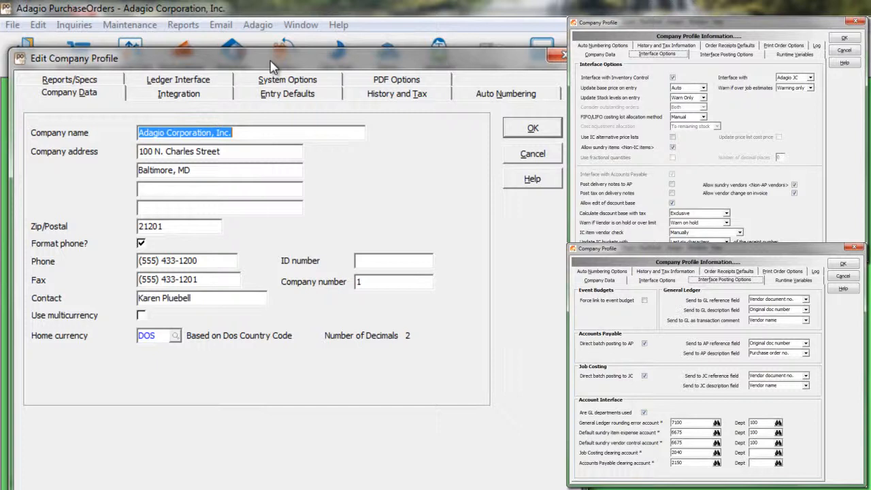
# - View the profile's Integration tab and Ledger Interface settings (rounding account 7100, G/L departments), then return to Integration
pyautogui.click(218, 93)
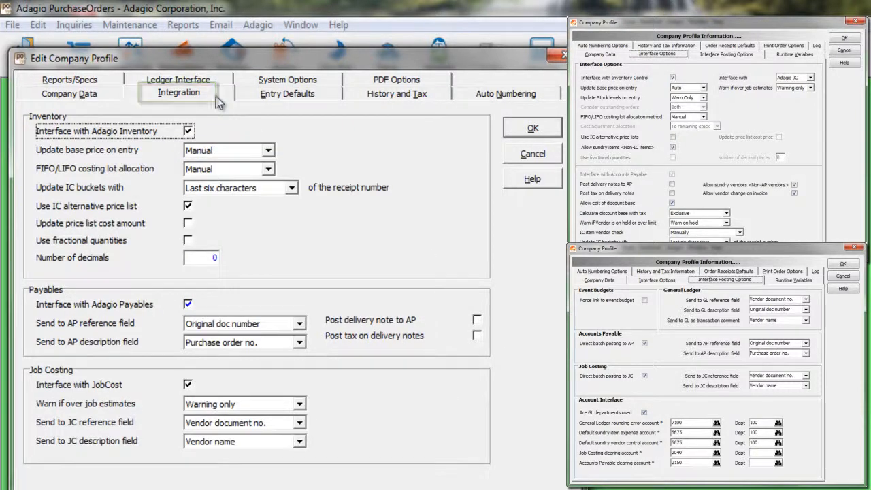
pyautogui.click(219, 81)
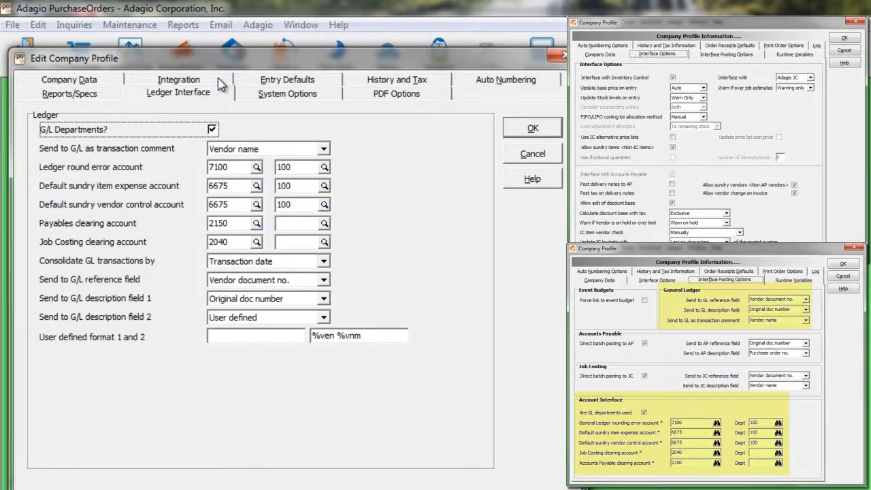
pyautogui.click(219, 83)
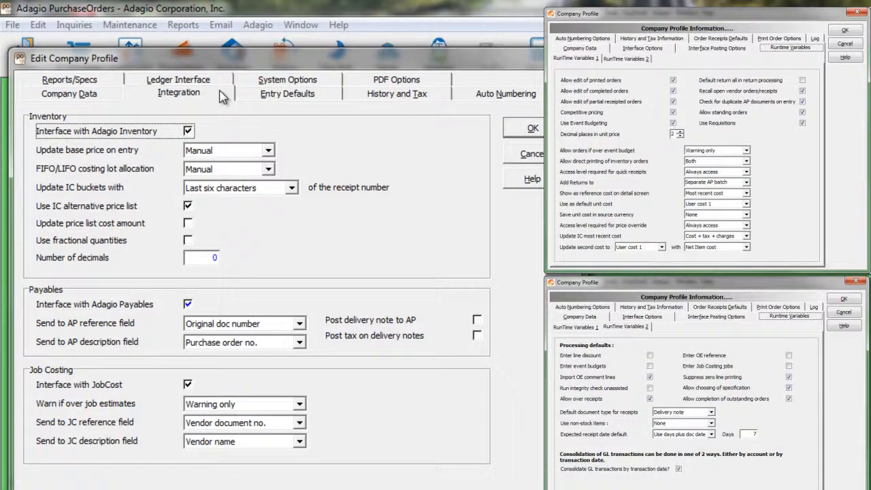
# - Review the company profile's Entry Defaults, System Options, Reports/Specs and PDF Options tabs
pyautogui.click(256, 101)
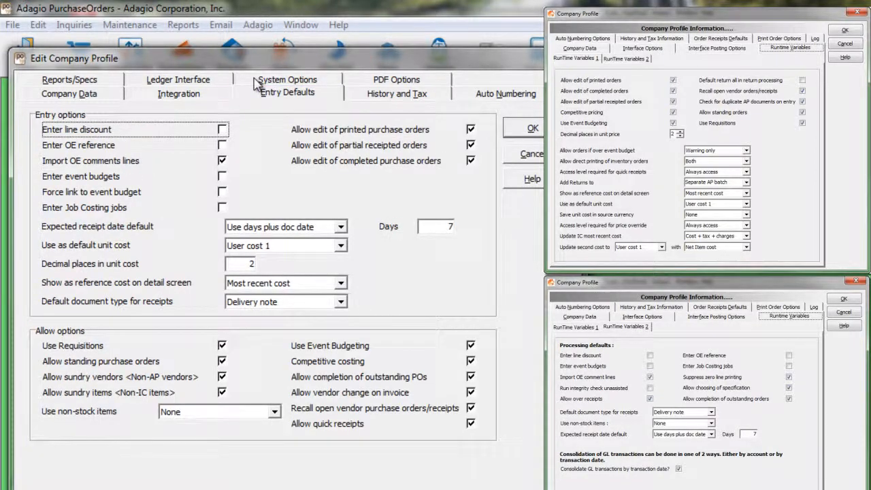
pyautogui.click(258, 83)
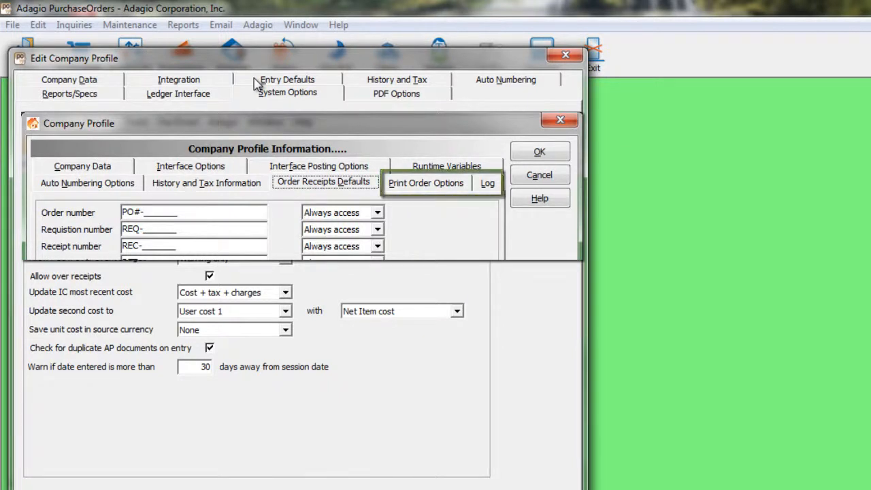
pyautogui.click(115, 97)
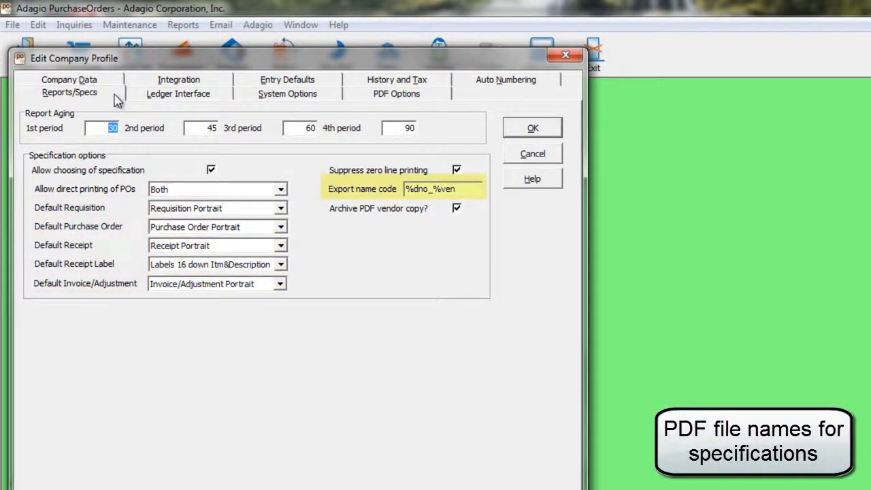
pyautogui.click(349, 99)
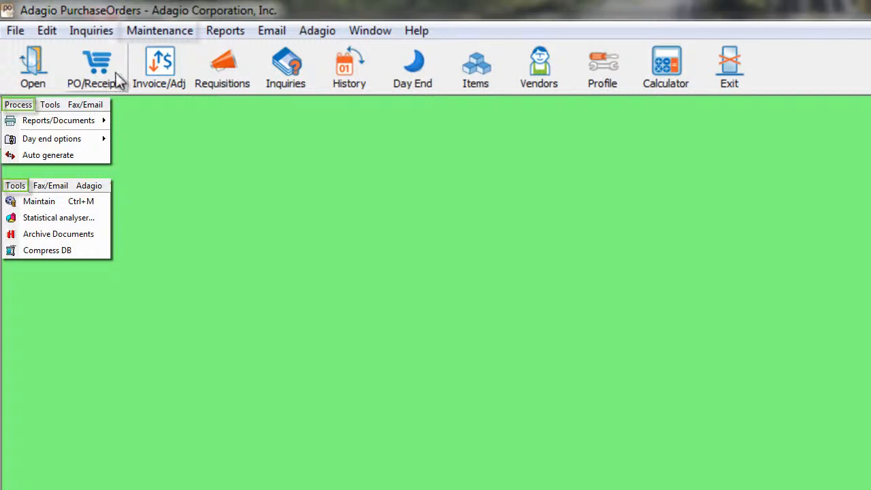
# - Browse the Maintenance and Reports menus without choosing any function
pyautogui.click(130, 40)
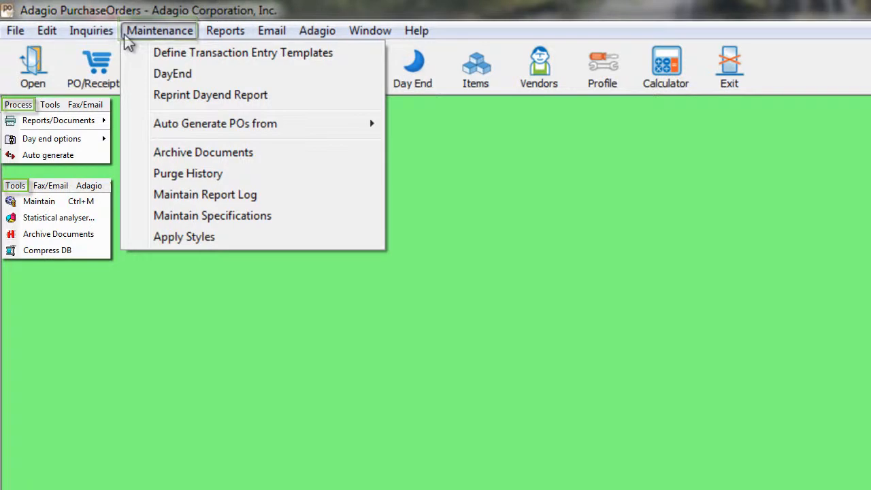
pyautogui.click(88, 109)
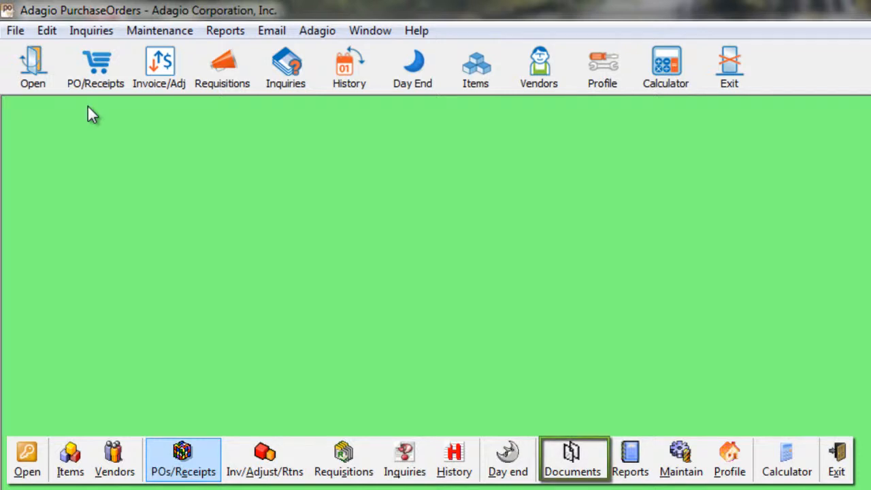
pyautogui.click(204, 34)
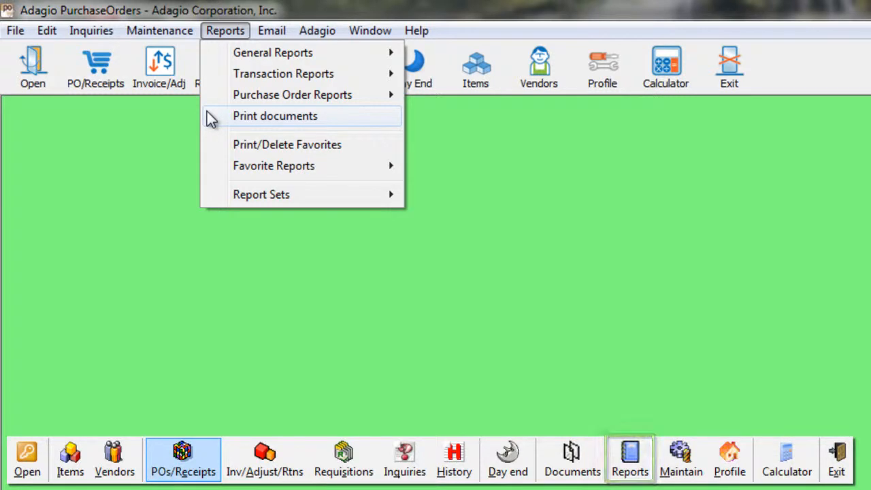
pyautogui.moveTo(207, 94)
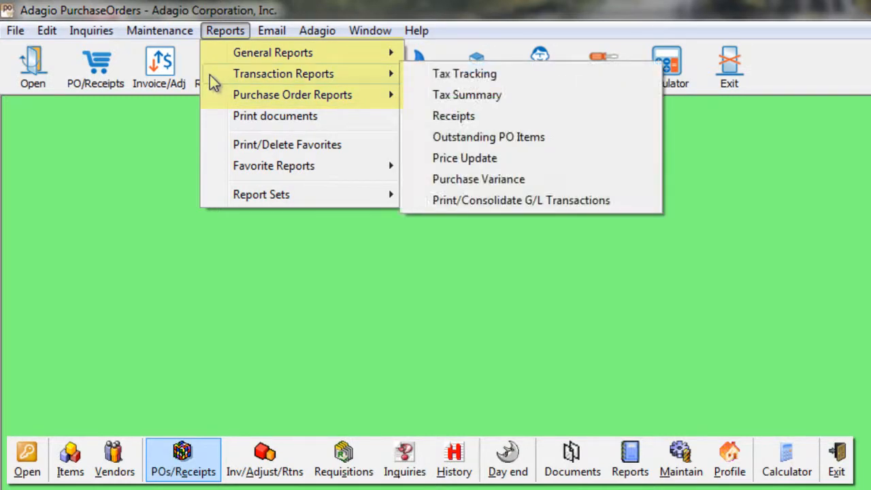
pyautogui.moveTo(209, 58)
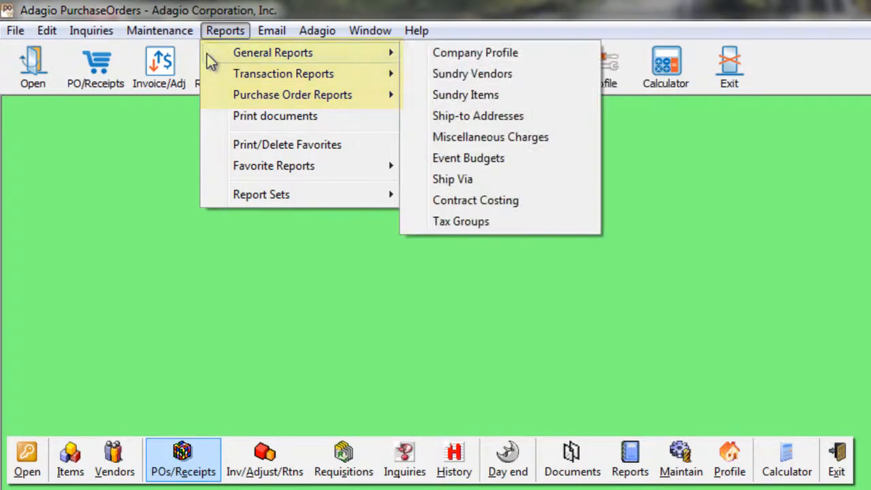
pyautogui.click(93, 216)
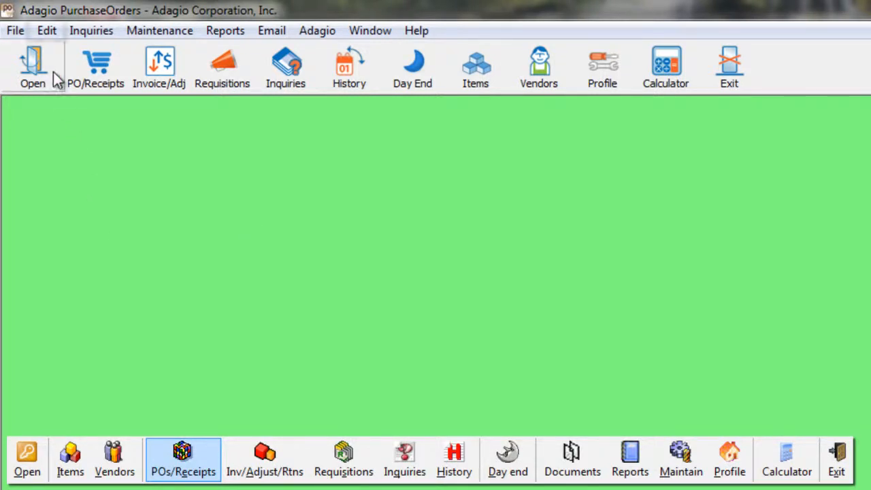
# - Look over the Edit menu, then open the Document Inquiry listing all 22 purchase orders
pyautogui.click(47, 32)
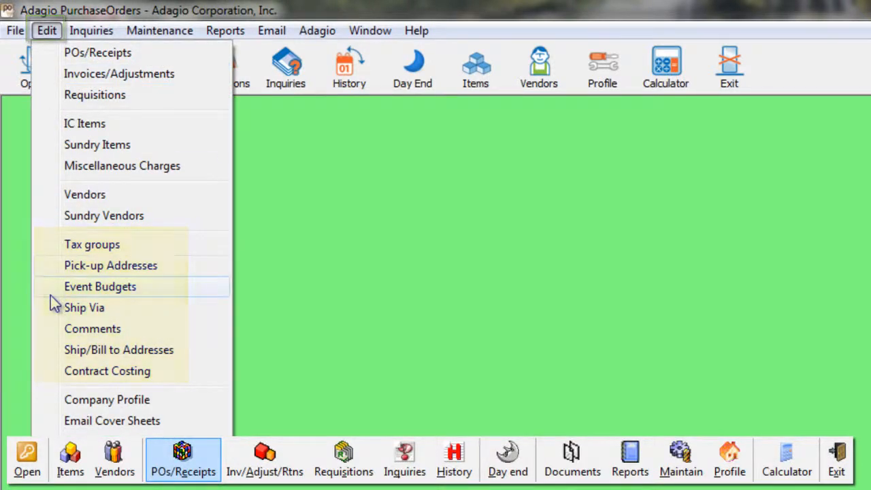
pyautogui.click(290, 163)
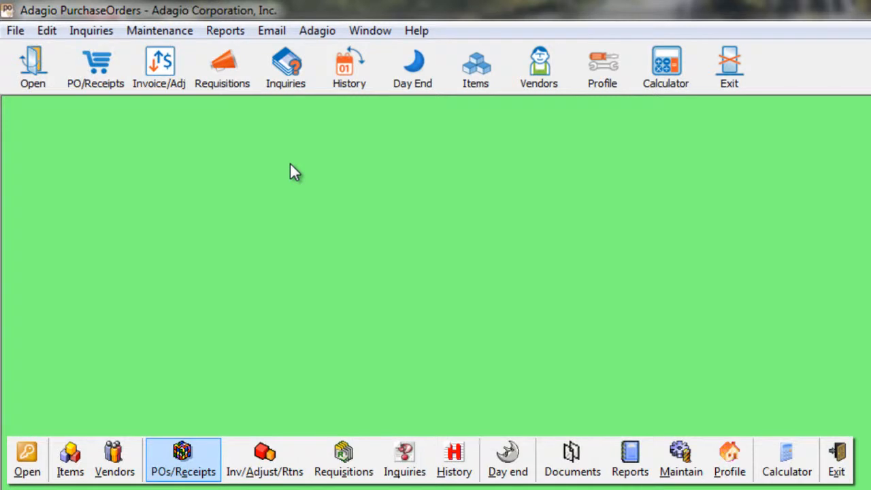
pyautogui.click(282, 81)
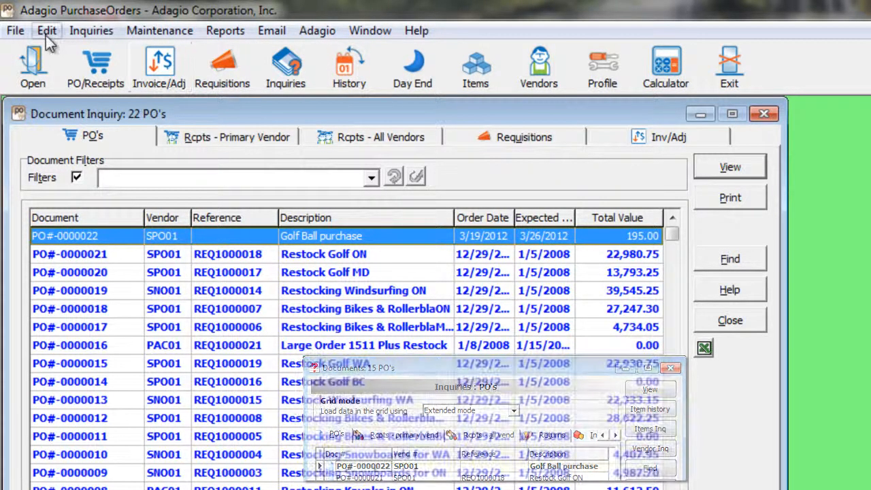
# - Display the Inquiries menu's item purchase inquiry options
pyautogui.click(83, 31)
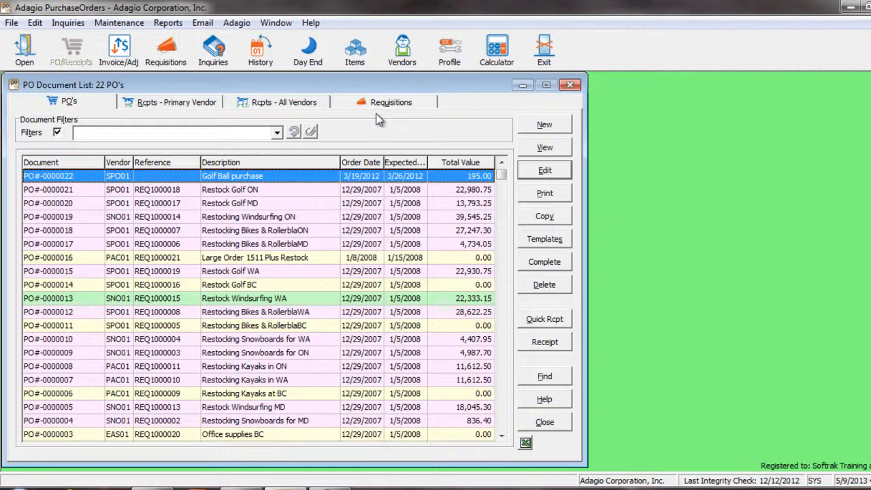
# - Use the Column Editor to add a Printed? column to the PO Document List for all users
pyautogui.rightClick(323, 167)
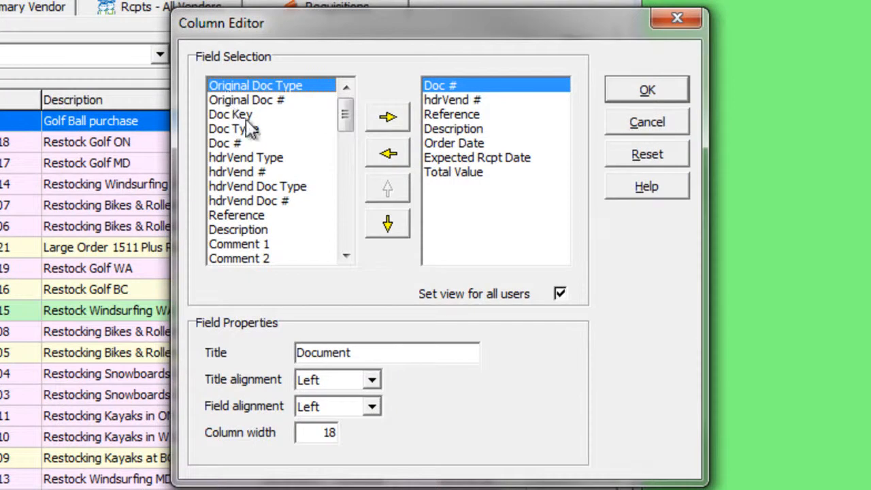
pyautogui.click(441, 186)
pyautogui.scroll(-4, 353, 172)
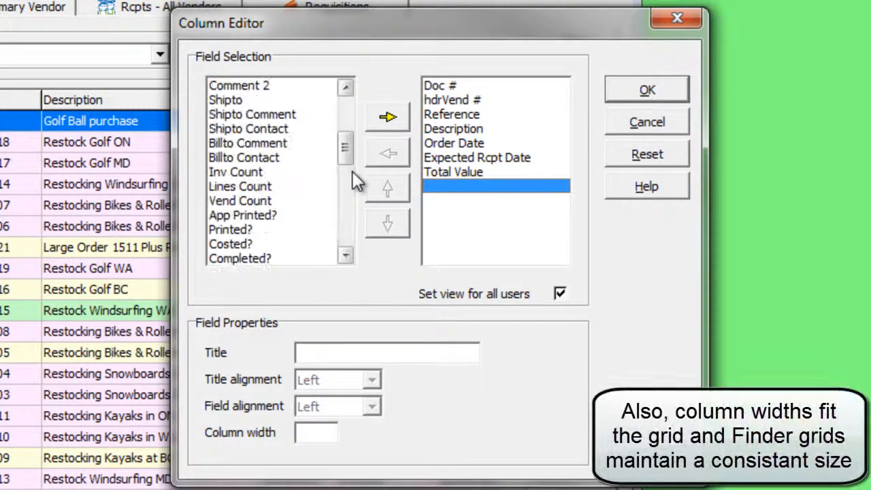
pyautogui.click(259, 230)
pyautogui.click(389, 120)
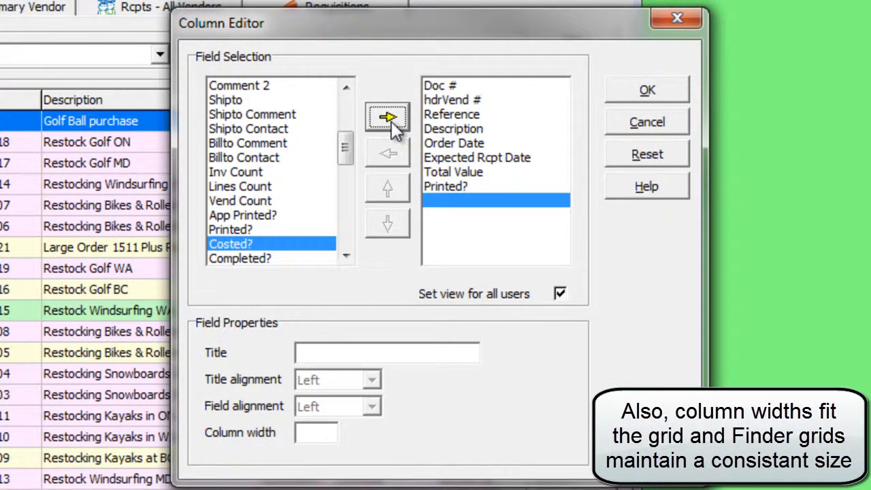
pyautogui.click(615, 95)
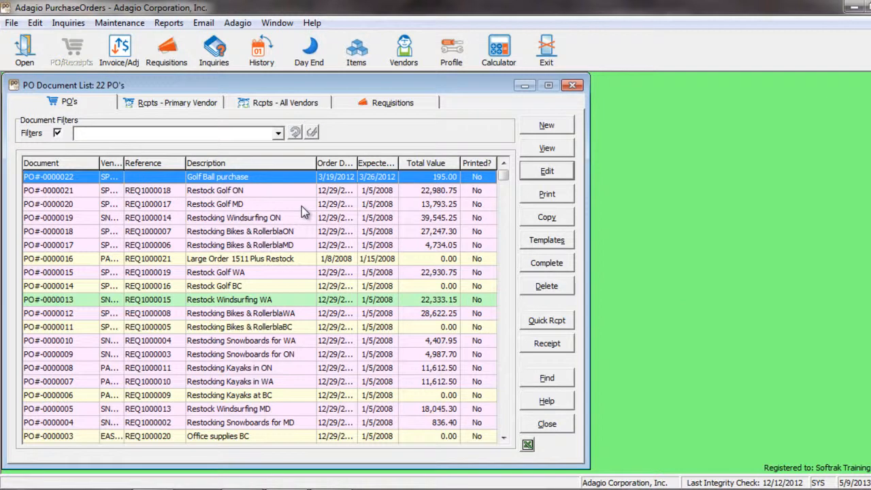
# - Apply the Completed filter to show 7 POs, then switch filtering off to restore all 22
pyautogui.click(278, 133)
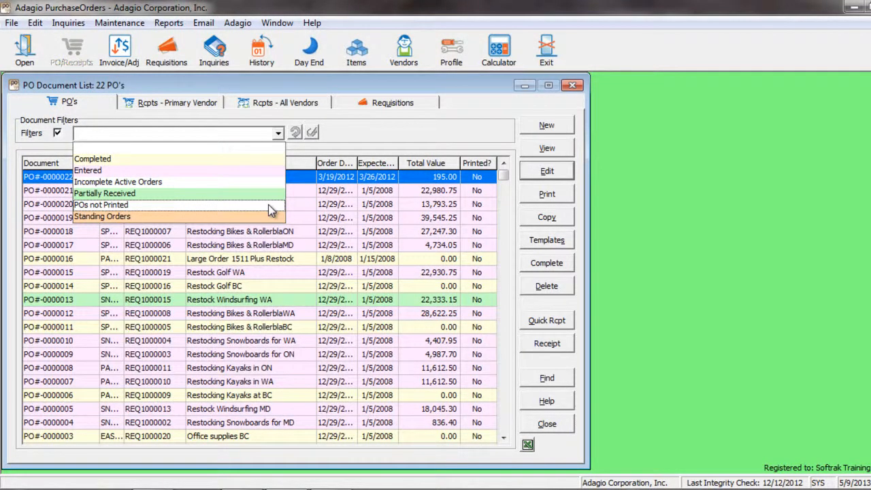
pyautogui.click(263, 159)
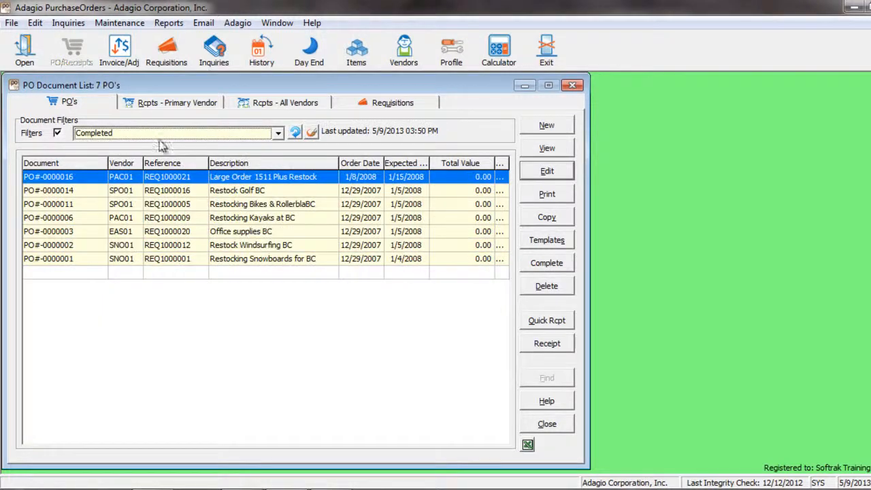
pyautogui.click(57, 133)
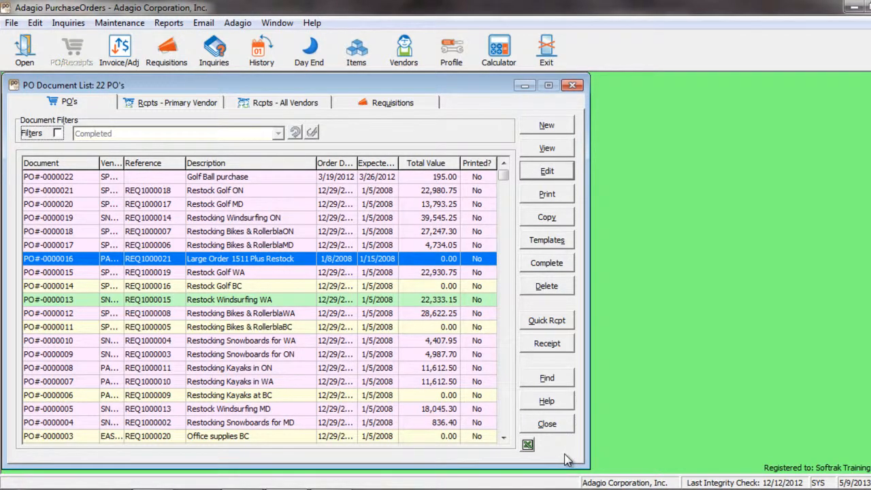
# - Close the PO Document List window
pyautogui.click(546, 423)
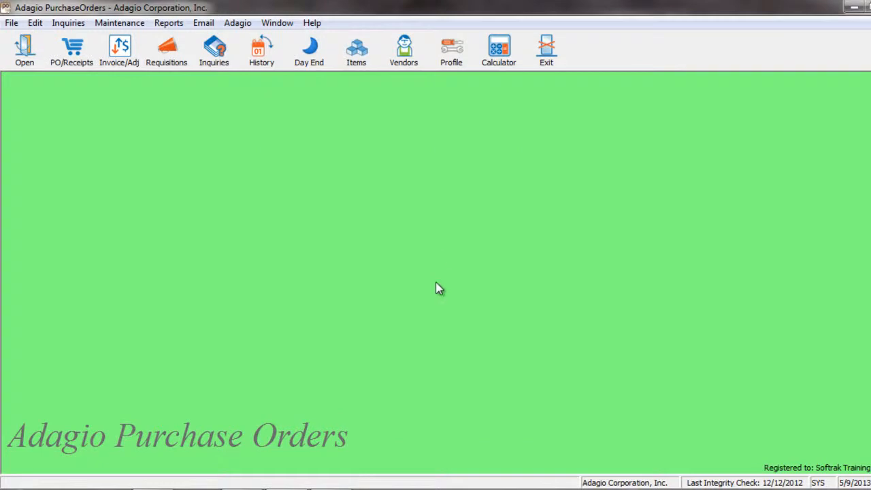
pyautogui.click(170, 23)
pyautogui.click(178, 87)
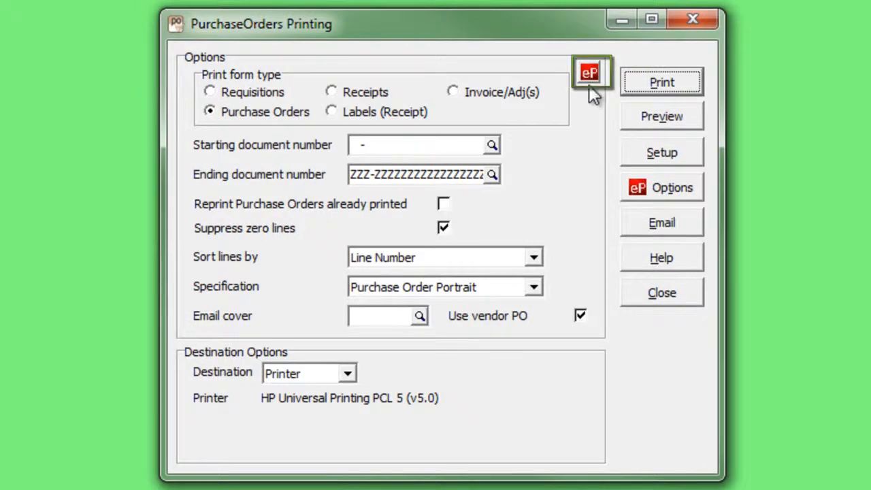
pyautogui.click(658, 200)
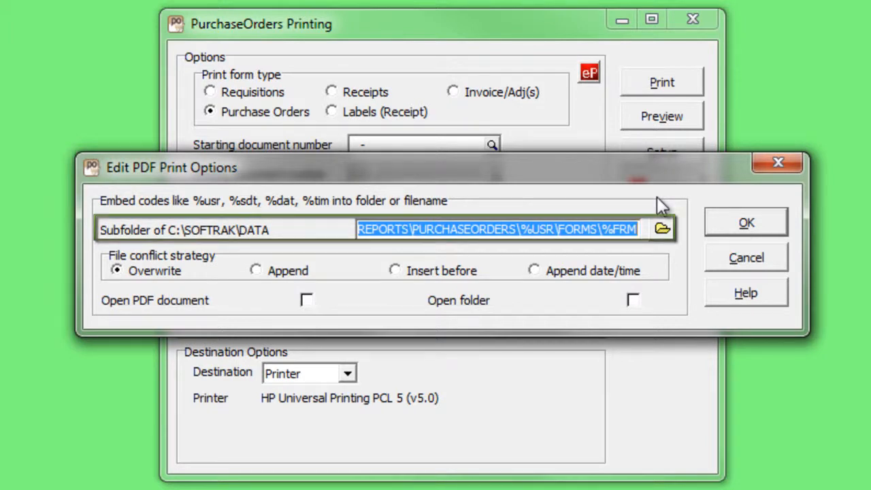
pyautogui.click(717, 262)
pyautogui.click(685, 297)
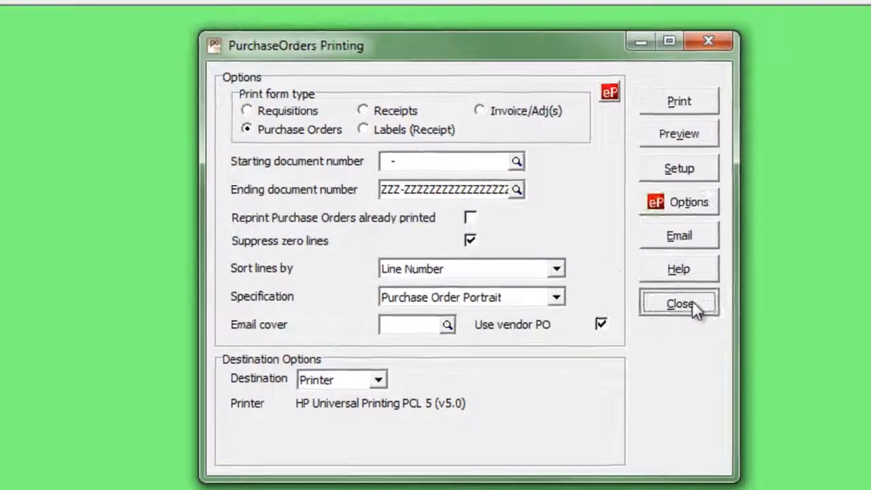
pyautogui.click(549, 80)
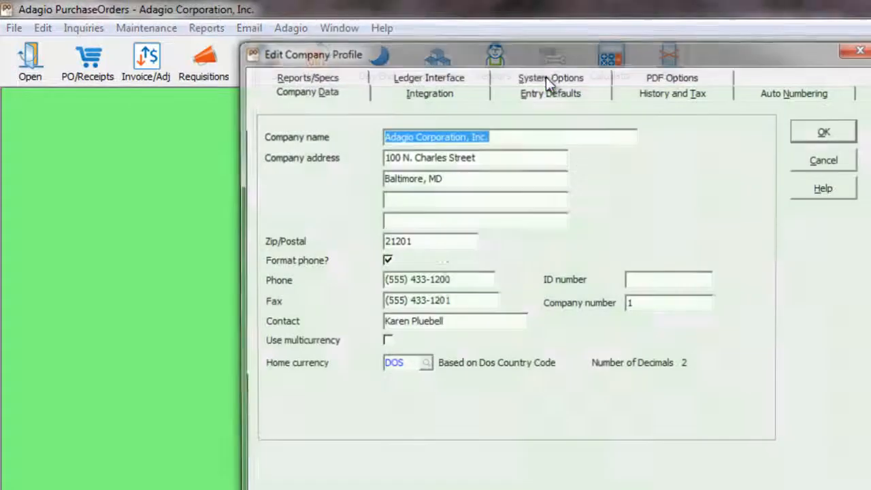
pyautogui.click(336, 75)
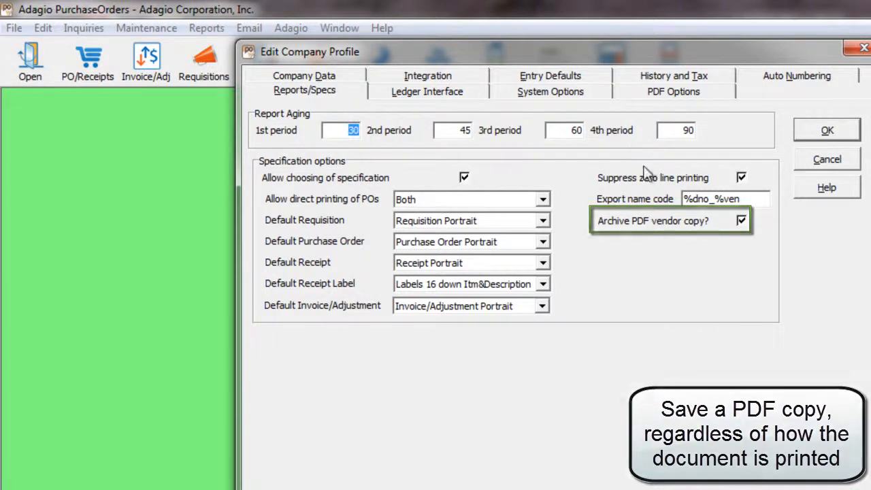
pyautogui.click(636, 95)
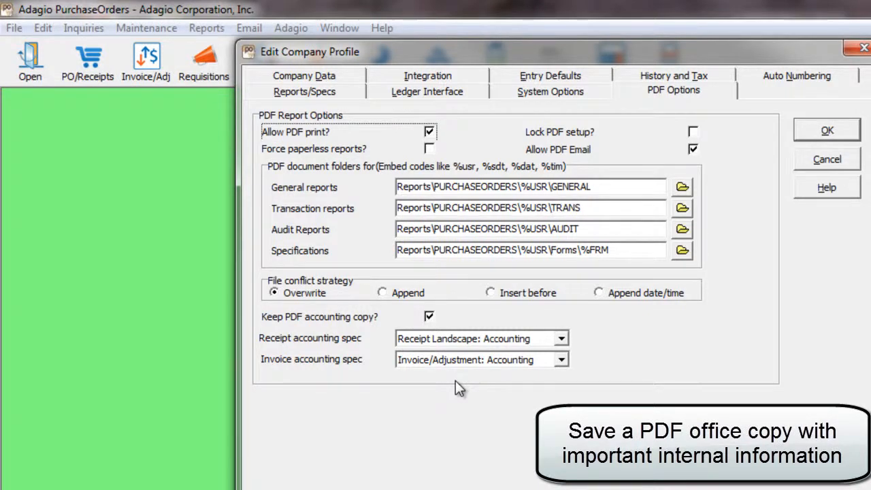
pyautogui.click(803, 164)
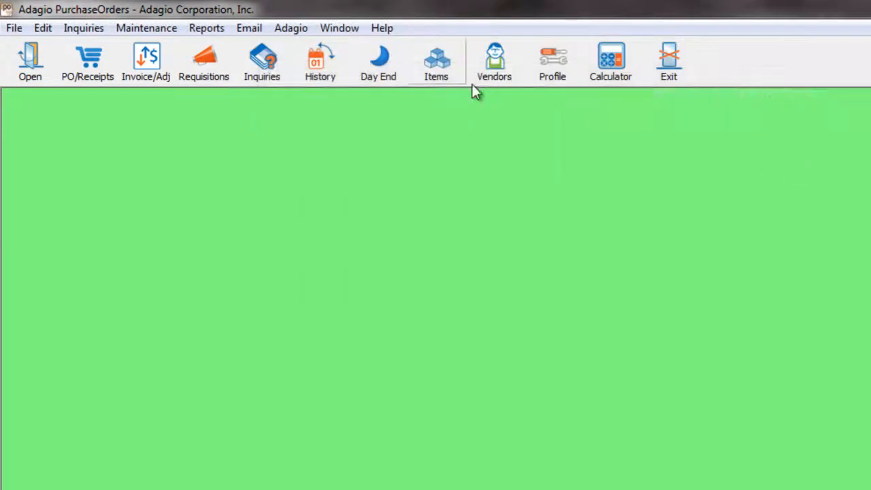
pyautogui.click(206, 28)
pyautogui.moveTo(218, 86)
pyautogui.click(378, 86)
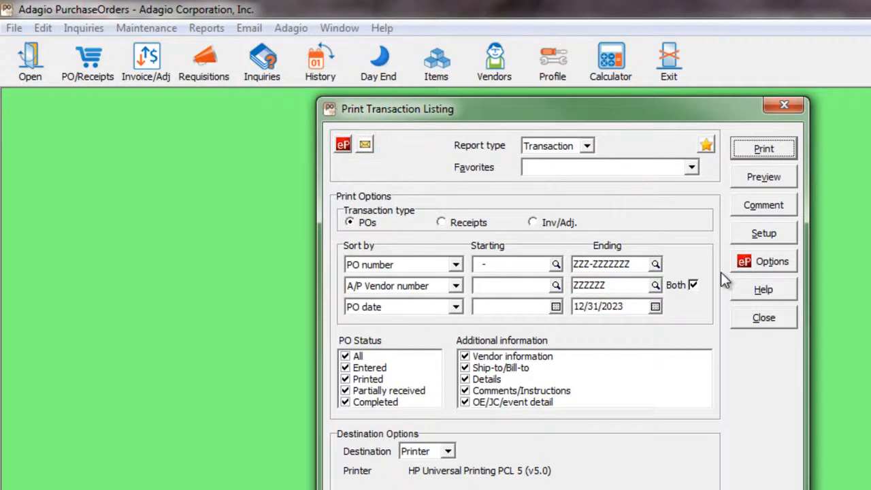
pyautogui.click(691, 168)
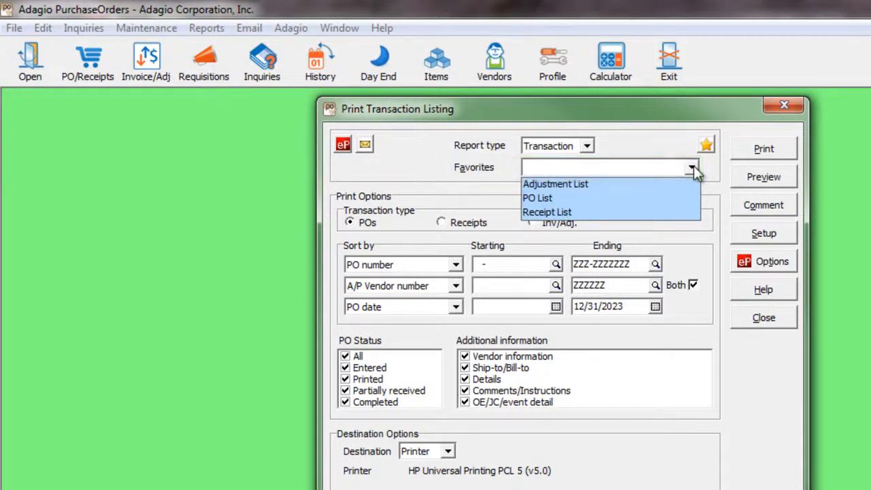
pyautogui.click(674, 198)
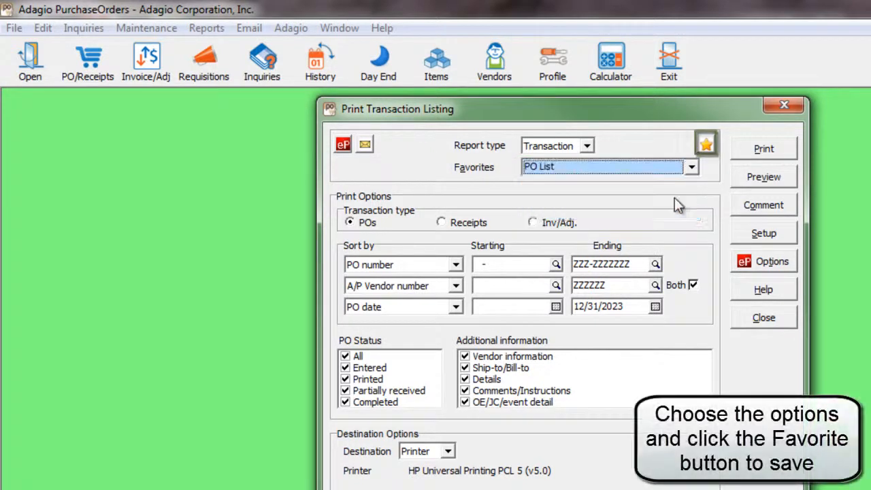
pyautogui.click(691, 168)
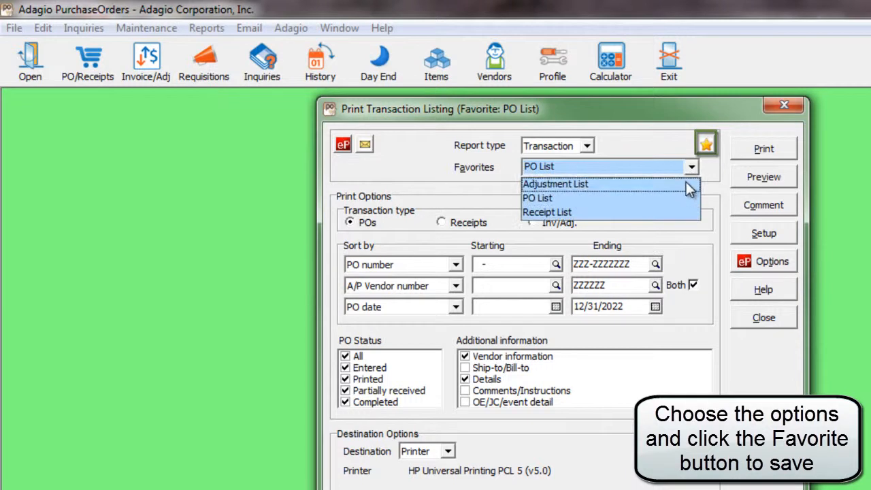
pyautogui.click(687, 183)
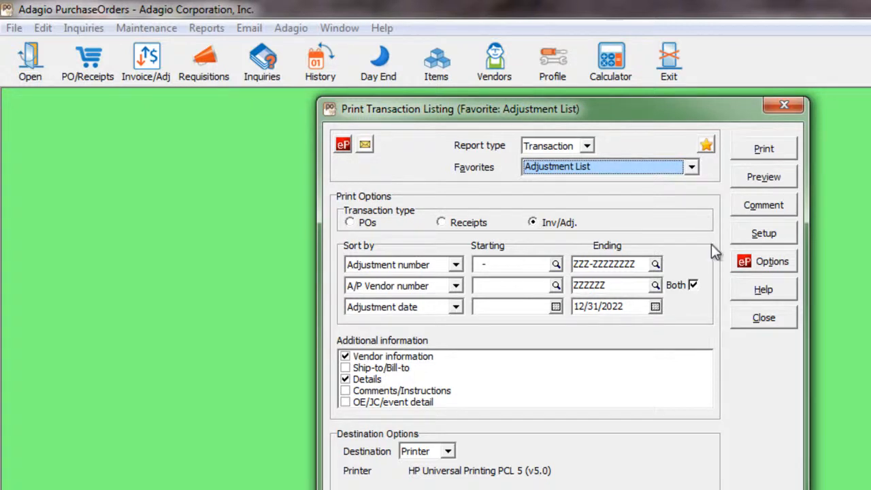
pyautogui.click(745, 313)
pyautogui.click(206, 28)
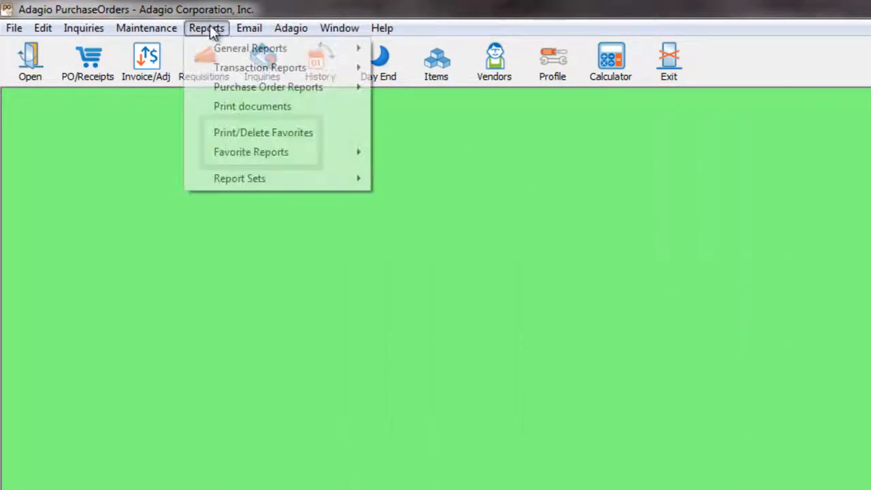
pyautogui.moveTo(222, 162)
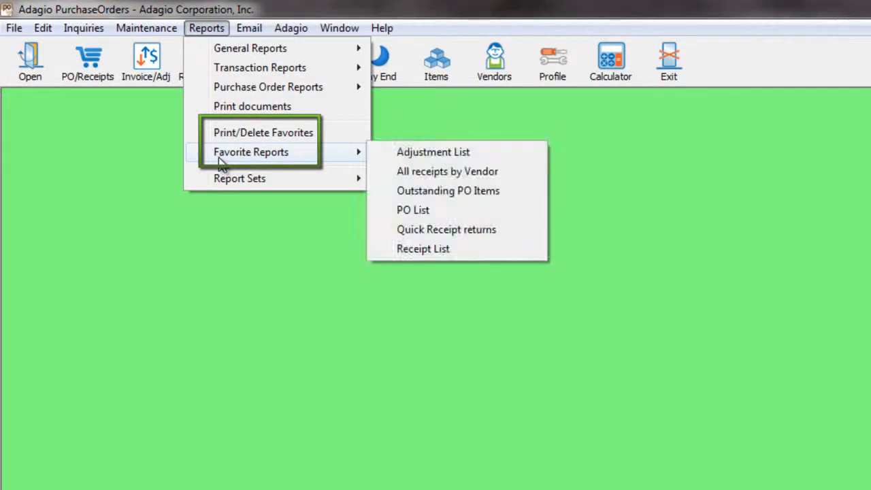
pyautogui.moveTo(211, 182)
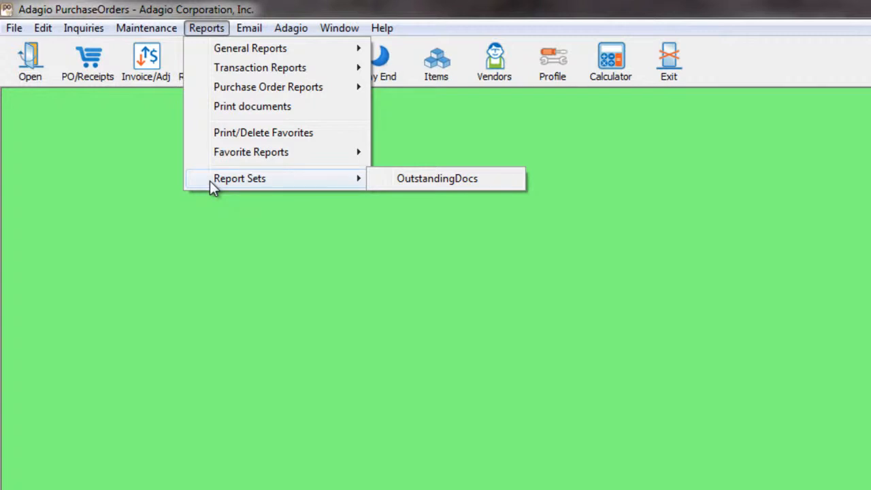
pyautogui.click(224, 225)
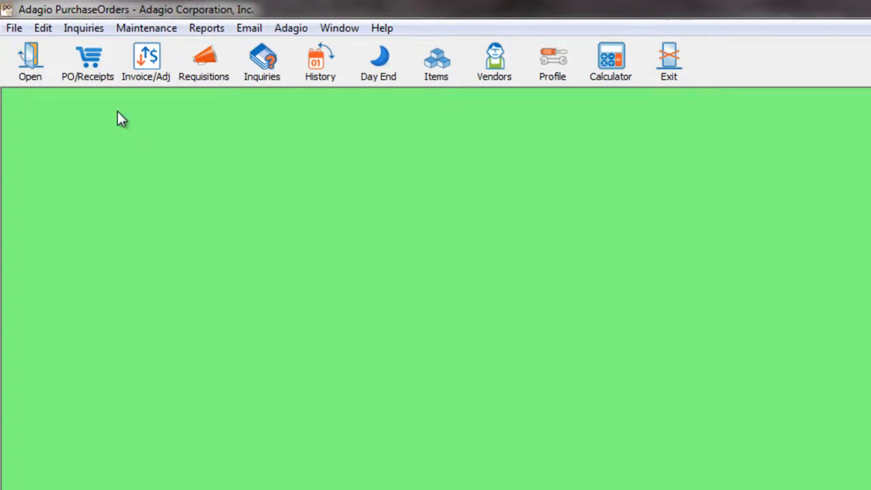
pyautogui.click(14, 28)
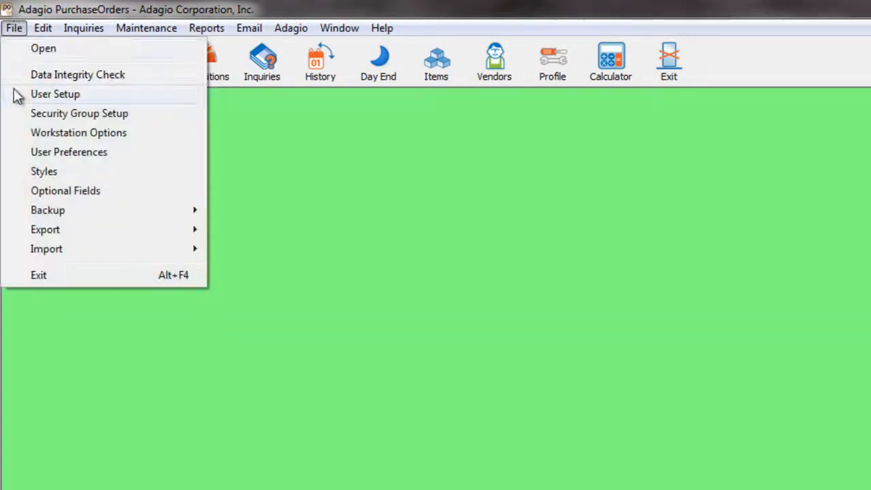
pyautogui.click(22, 154)
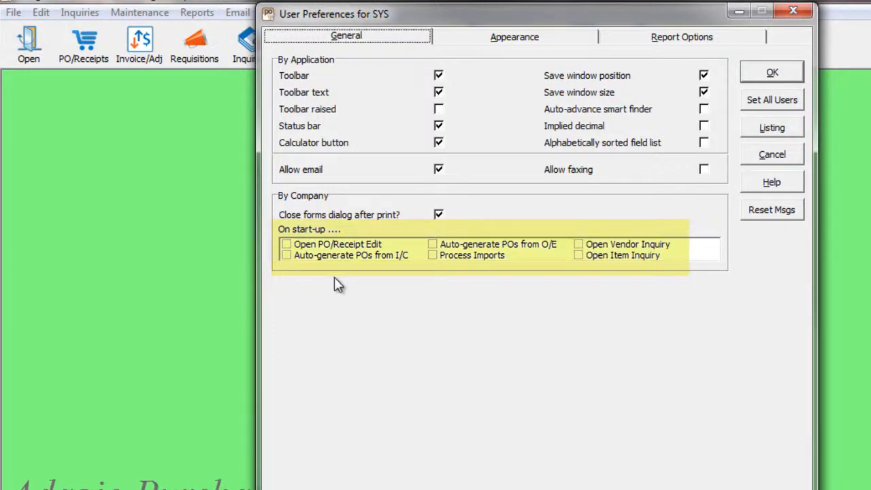
pyautogui.click(653, 39)
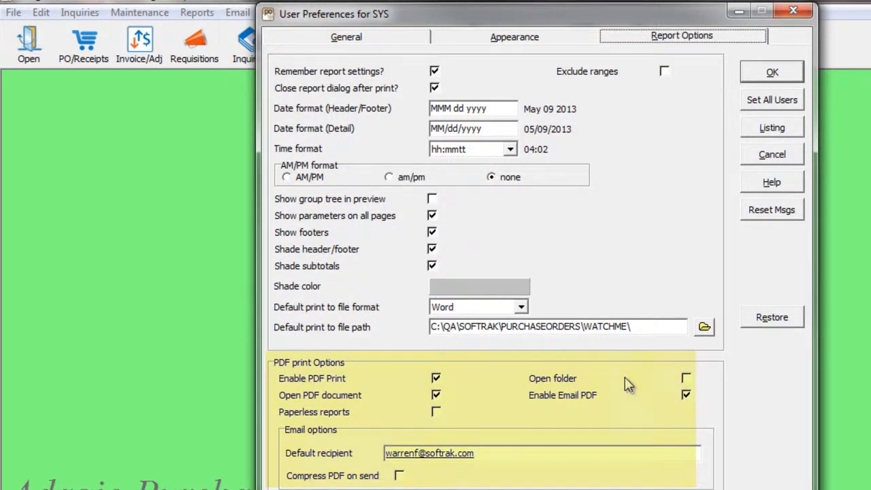
pyautogui.click(761, 159)
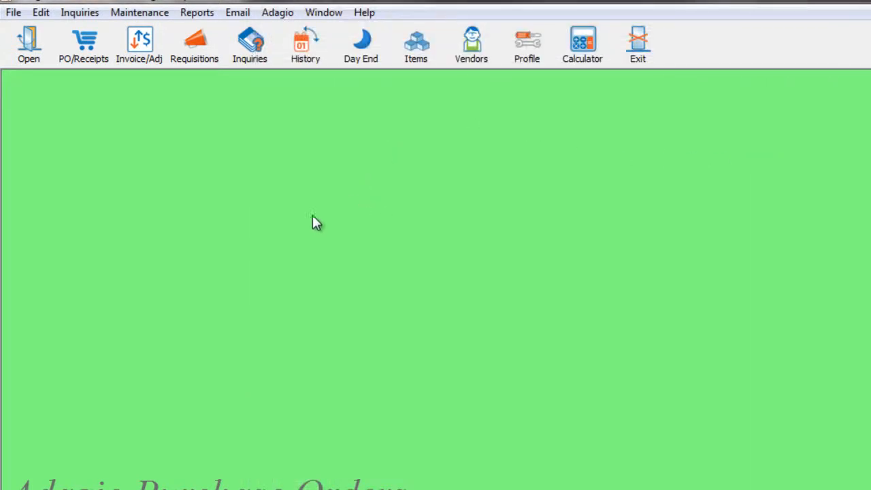
pyautogui.click(93, 62)
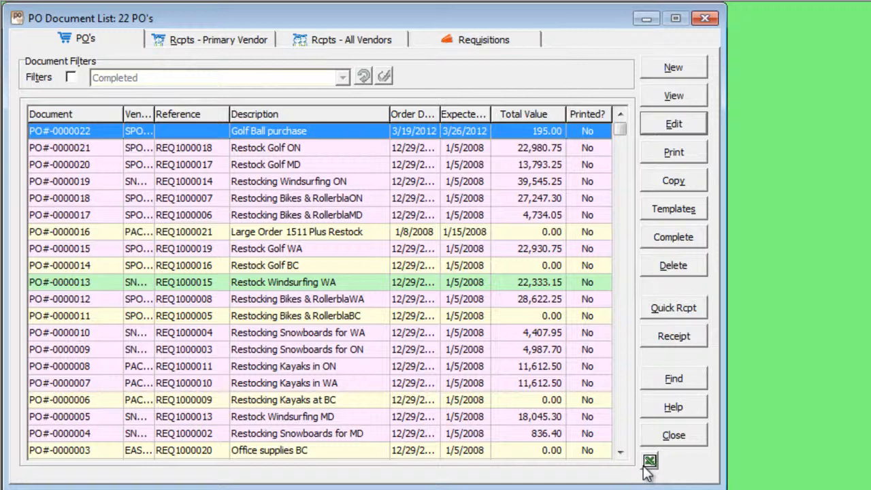
pyautogui.click(651, 435)
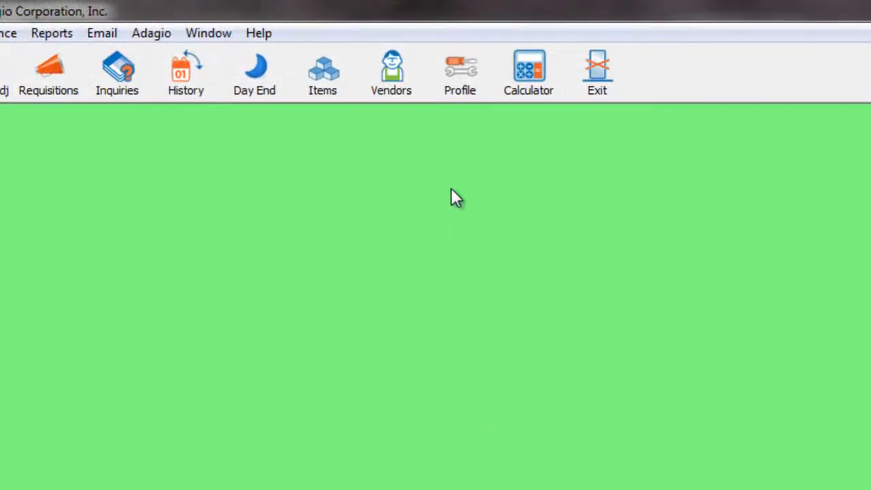
# - Open the company profile and review its Ledger Interface settings
pyautogui.click(462, 98)
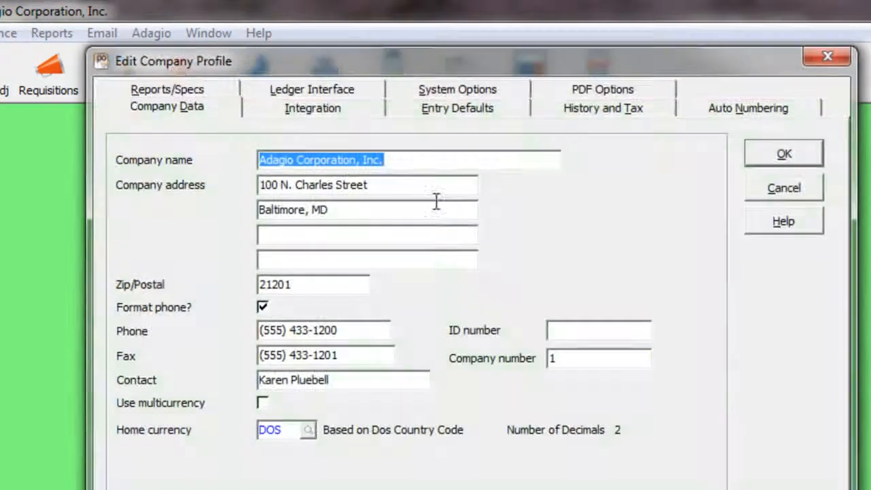
pyautogui.click(362, 88)
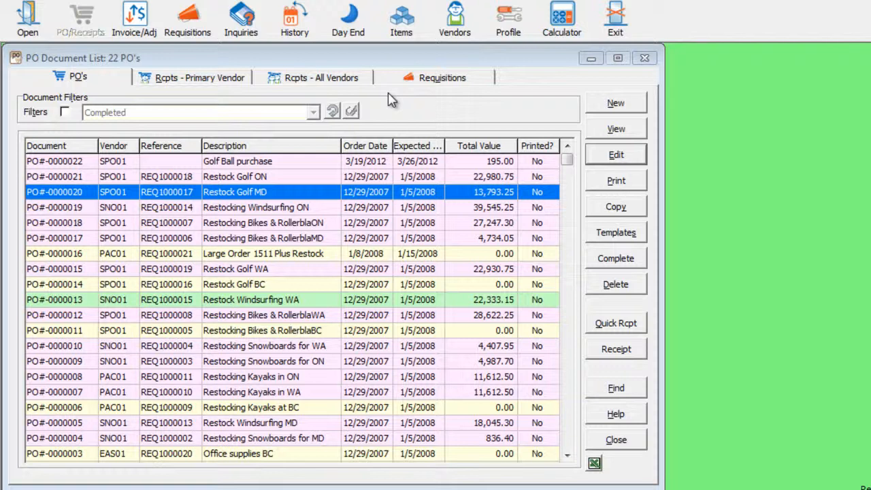
pyautogui.click(596, 182)
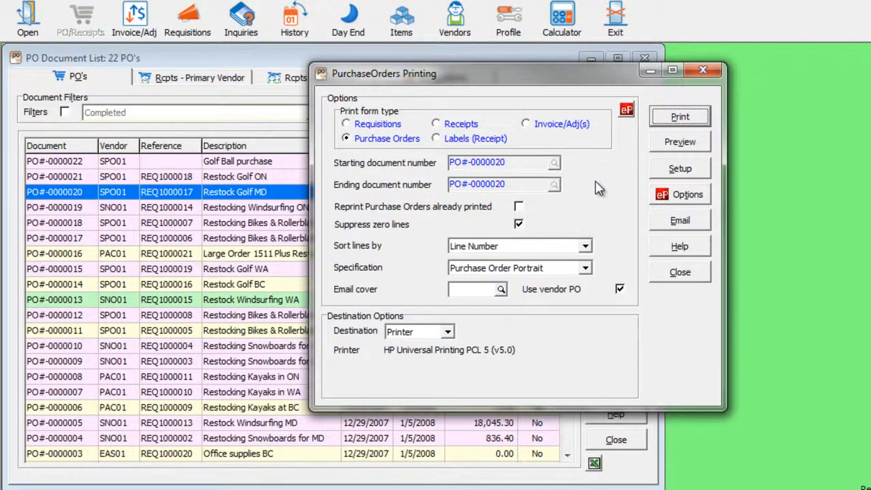
pyautogui.click(679, 272)
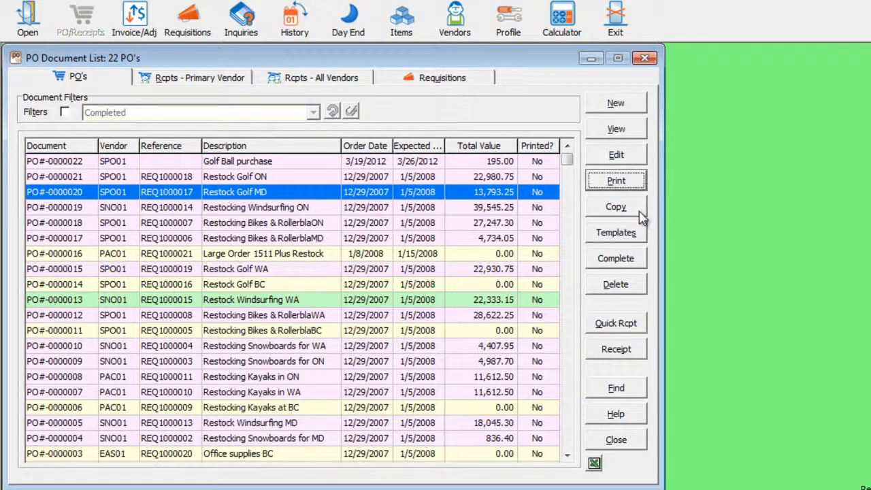
pyautogui.click(641, 212)
pyautogui.click(306, 195)
pyautogui.doubleClick(306, 193)
pyautogui.click(194, 76)
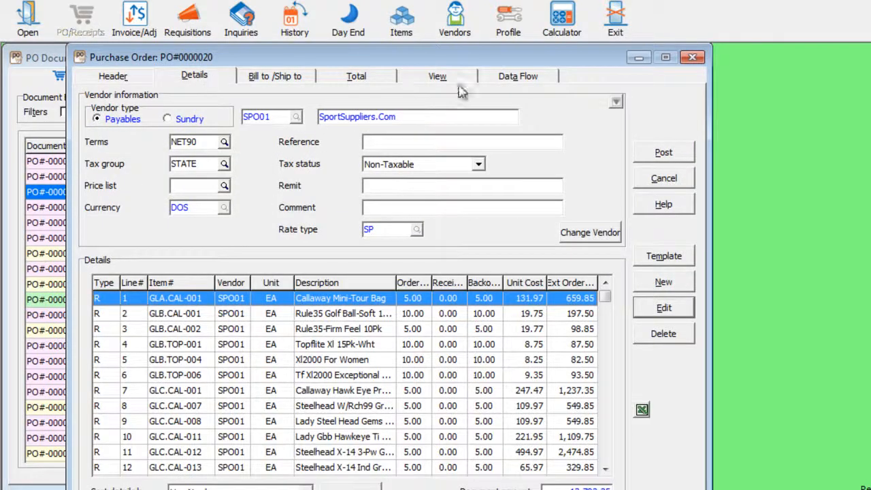
pyautogui.moveTo(544, 64); pyautogui.dragTo(498, 50)
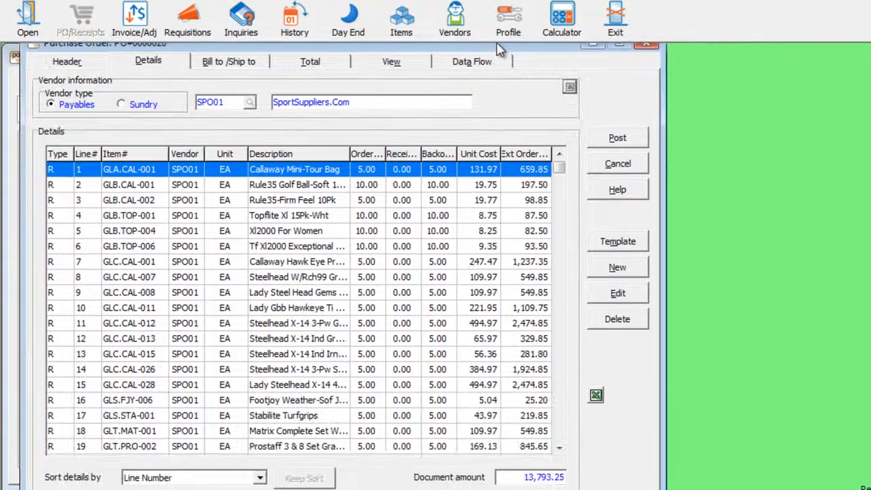
pyautogui.click(260, 478)
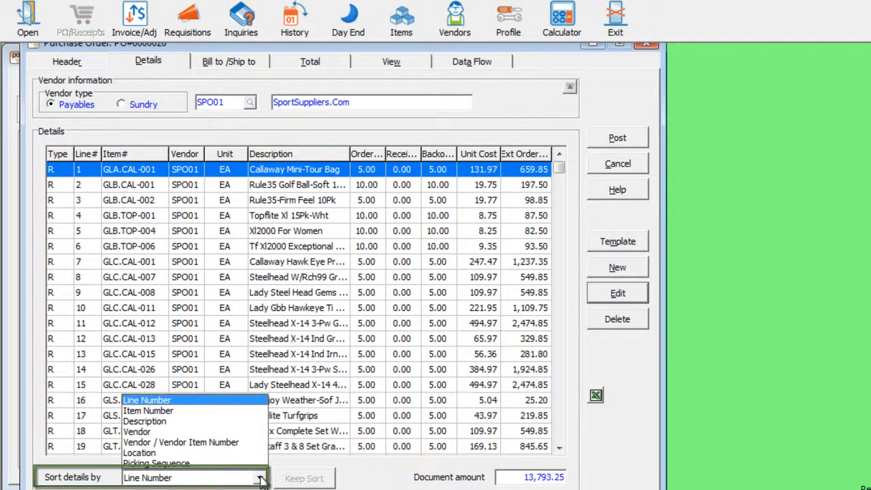
pyautogui.click(221, 421)
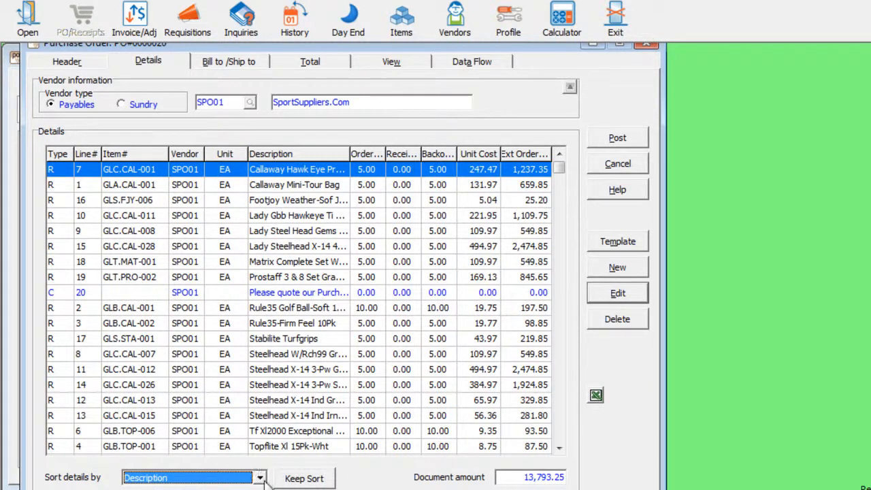
pyautogui.click(280, 480)
pyautogui.click(615, 164)
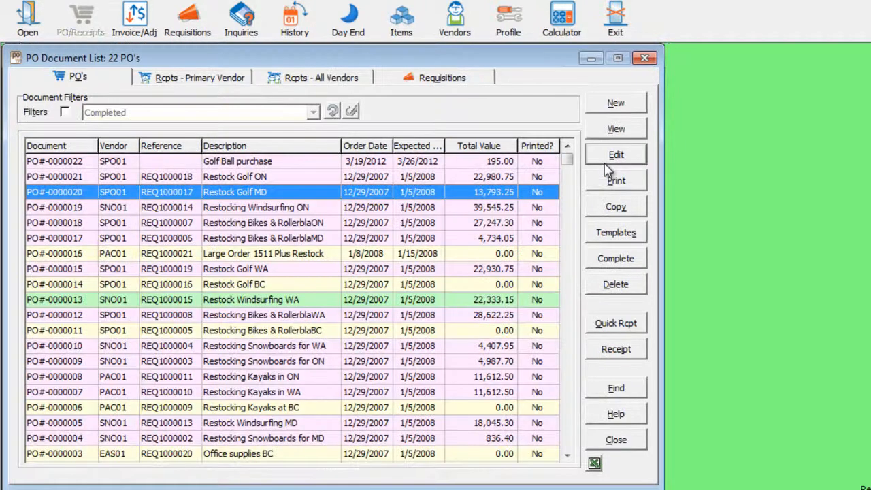
# - Start a new purchase order and try the vendor list and Find Vendor name lookup without choosing
pyautogui.click(603, 107)
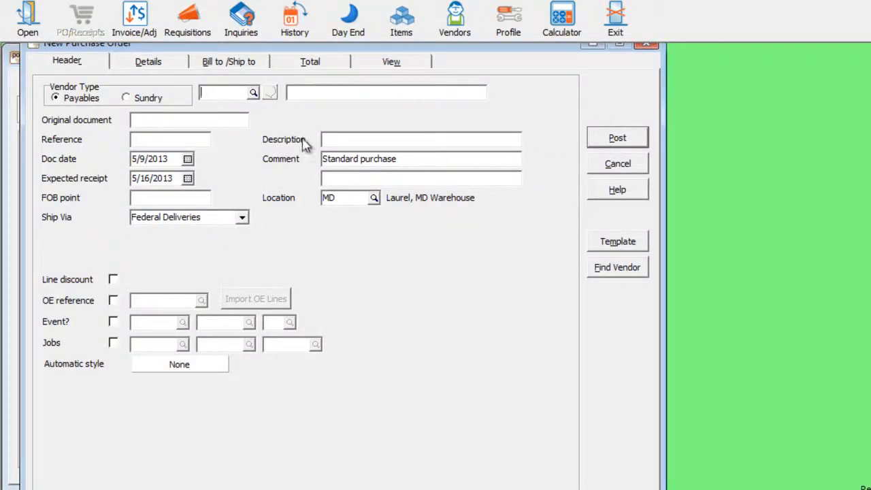
pyautogui.click(253, 93)
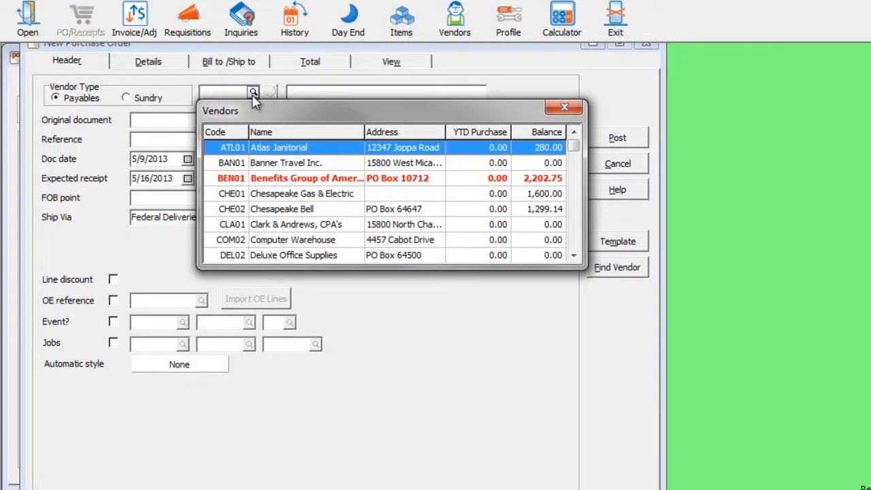
pyautogui.press('Escape')
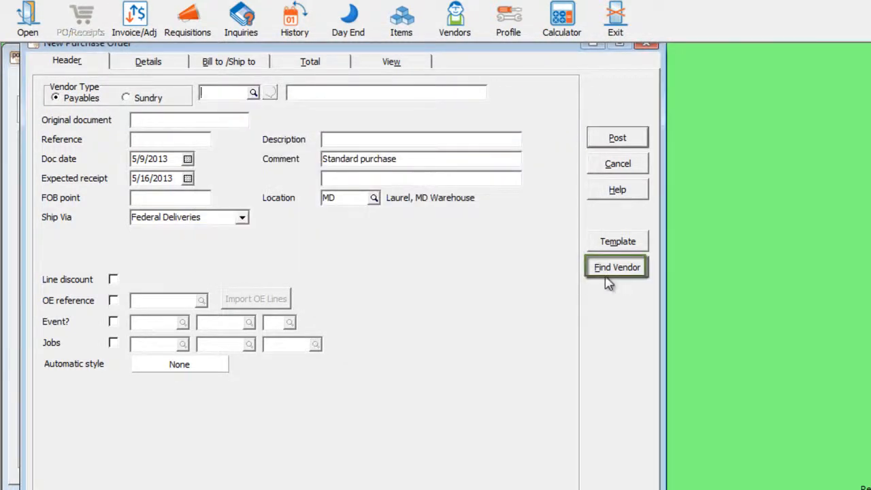
pyautogui.click(606, 277)
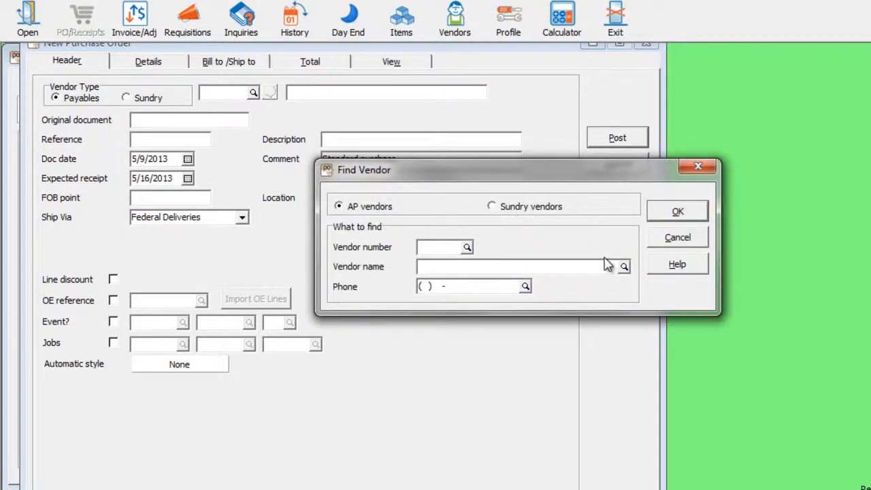
pyautogui.click(623, 266)
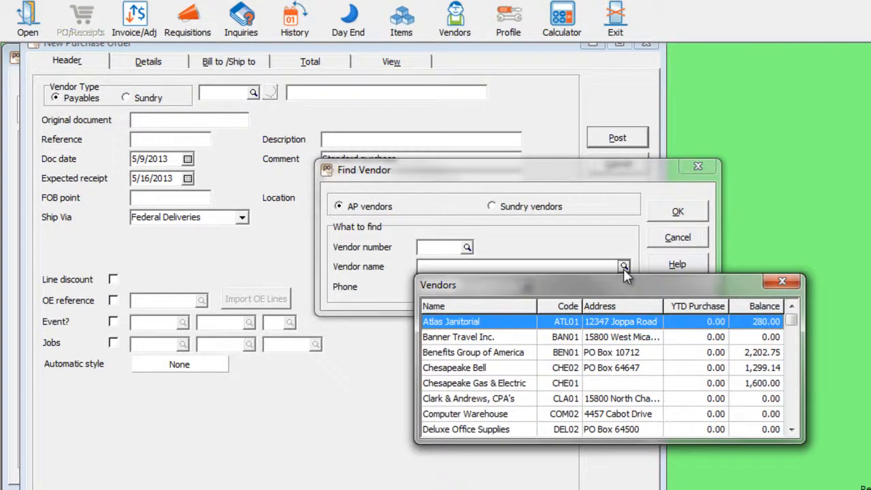
pyautogui.press('Escape')
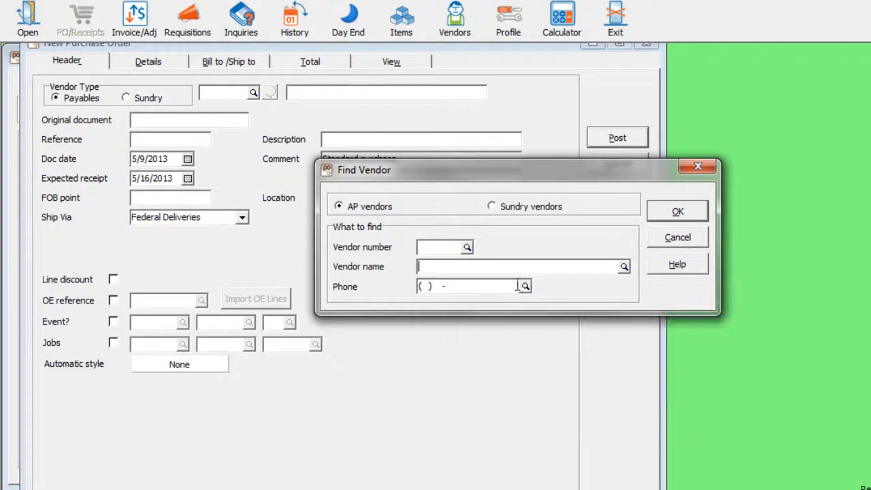
# - Try the vendor phone lookup, cancel the search, then add a detail line showing the item list
pyautogui.click(525, 287)
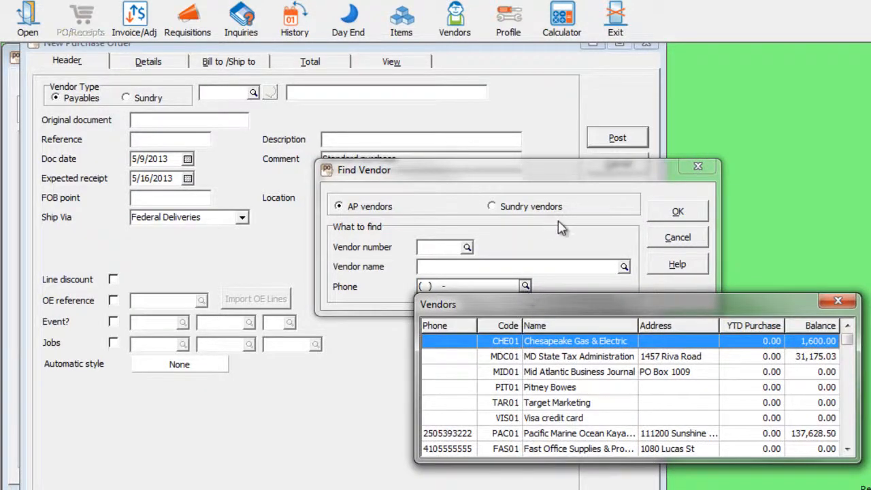
pyautogui.press('Escape')
pyautogui.click(673, 243)
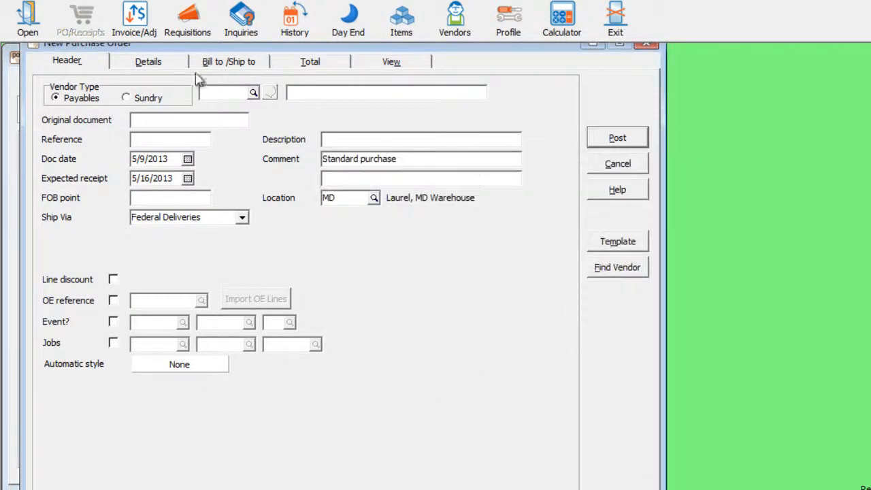
pyautogui.click(181, 67)
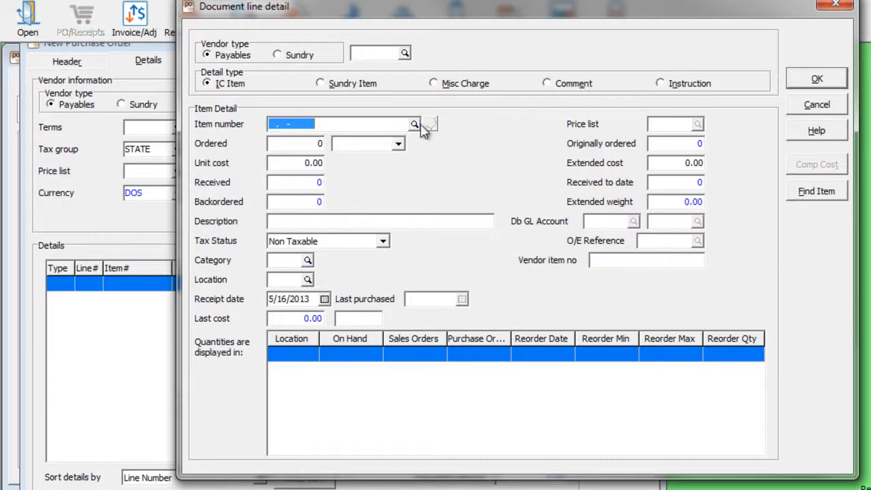
pyautogui.click(415, 124)
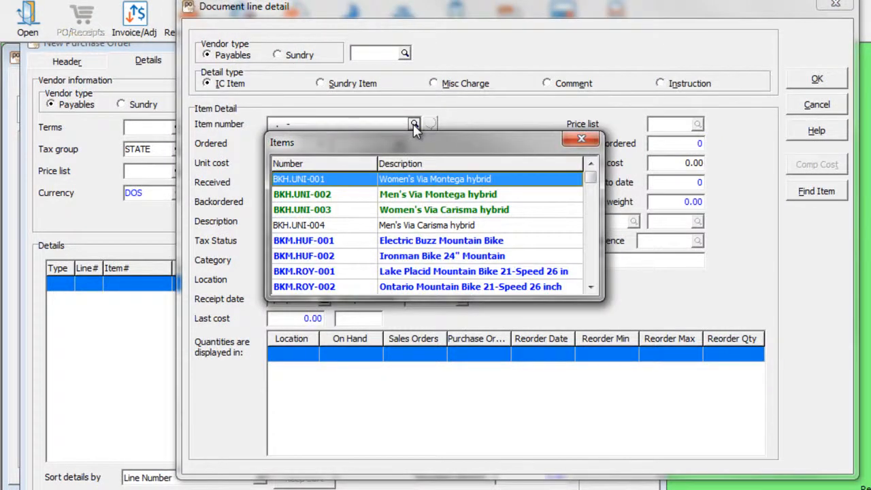
# - Try the item description search without choosing, then cancel the new detail line
pyautogui.click(452, 115)
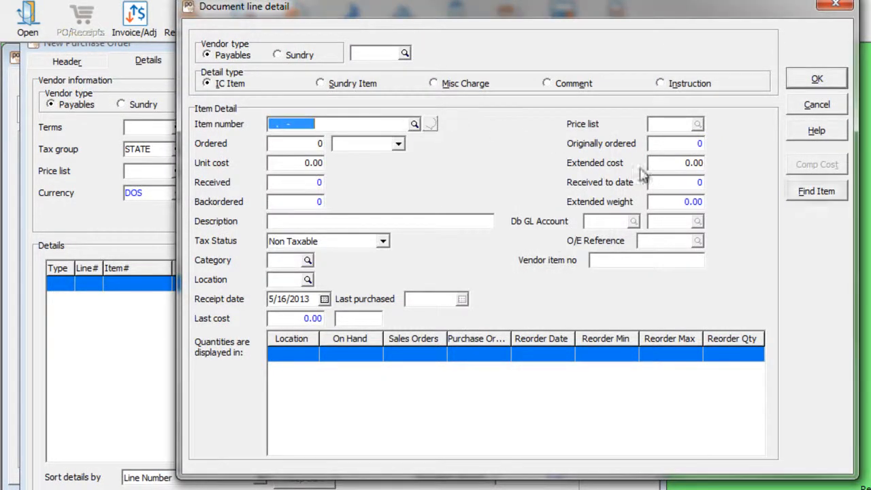
pyautogui.click(813, 192)
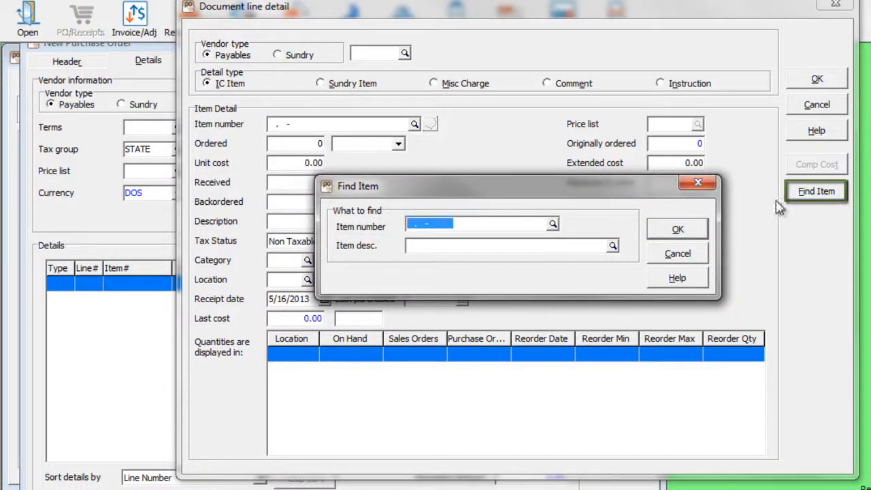
pyautogui.click(613, 247)
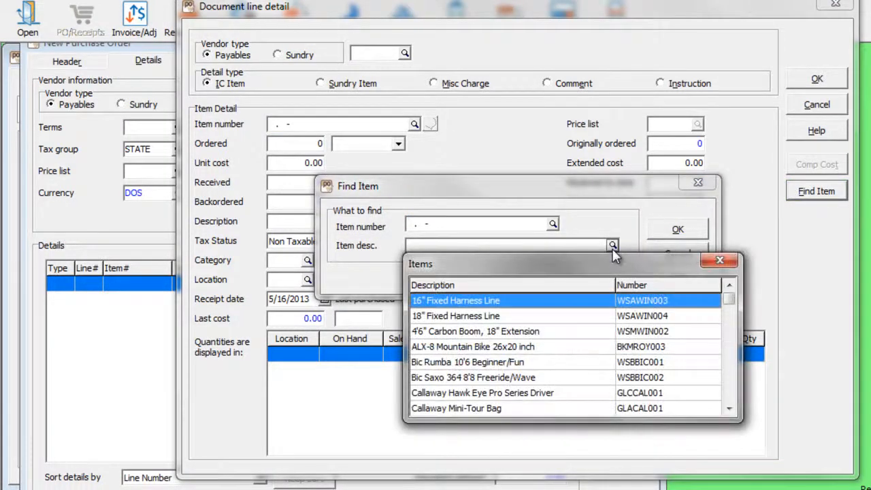
pyautogui.click(721, 262)
pyautogui.press('Escape')
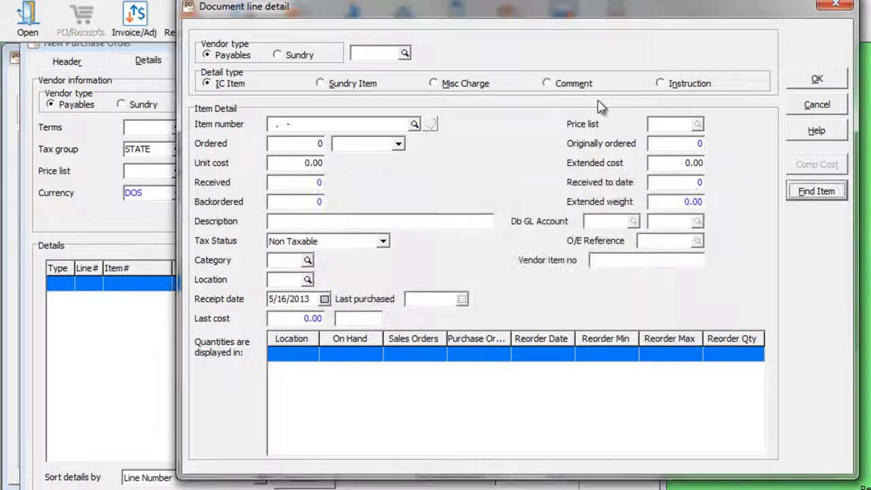
pyautogui.click(792, 111)
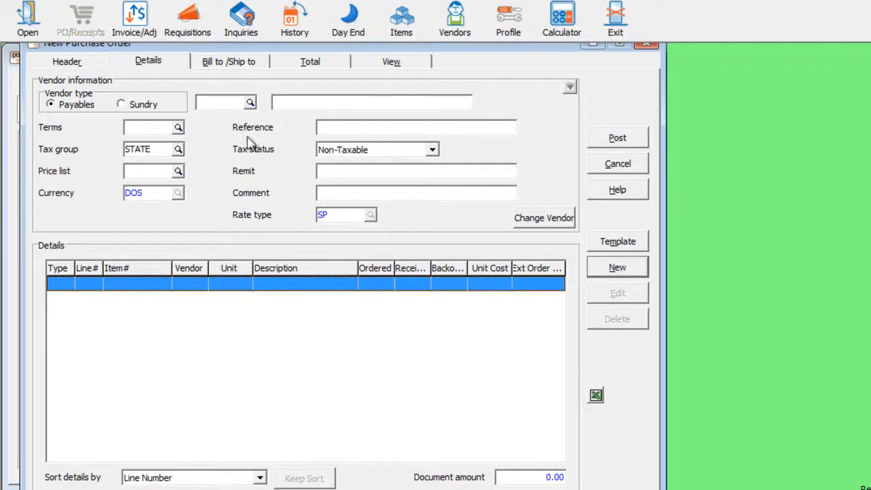
# - Choose vendor DEL02, Deluxe Office Supplies, and acknowledge the inactive vendor warning
pyautogui.click(249, 102)
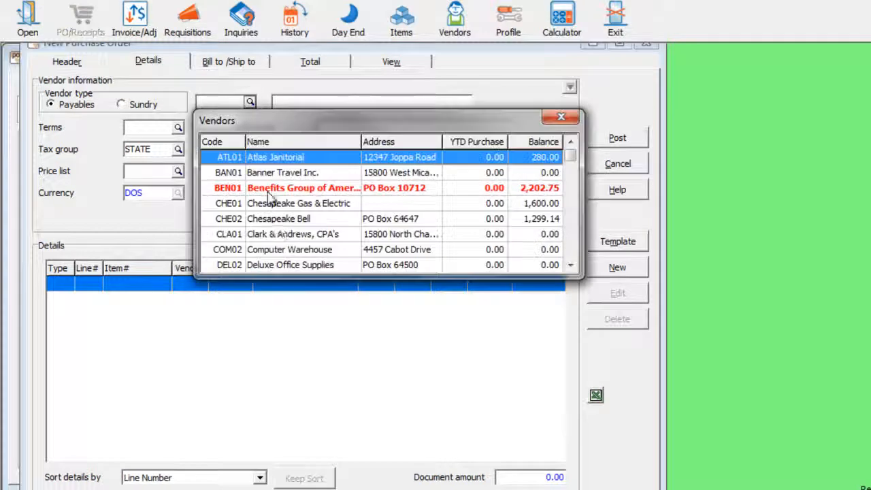
pyautogui.click(291, 266)
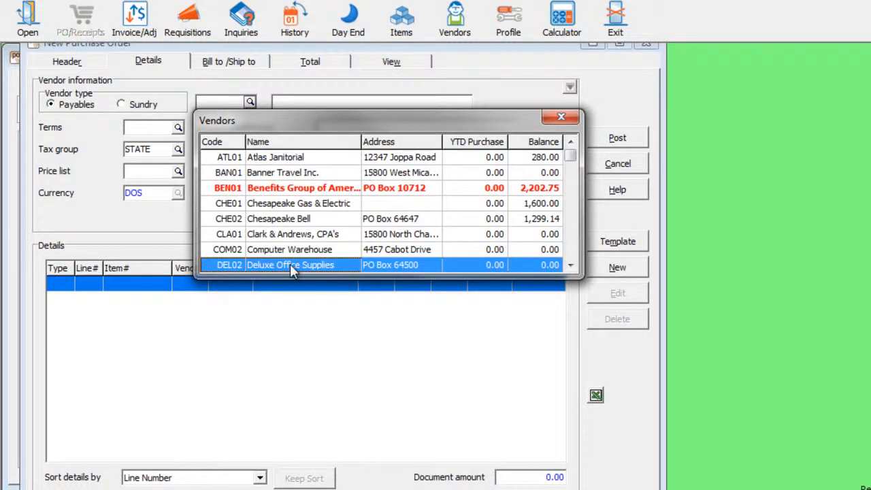
pyautogui.doubleClick(291, 266)
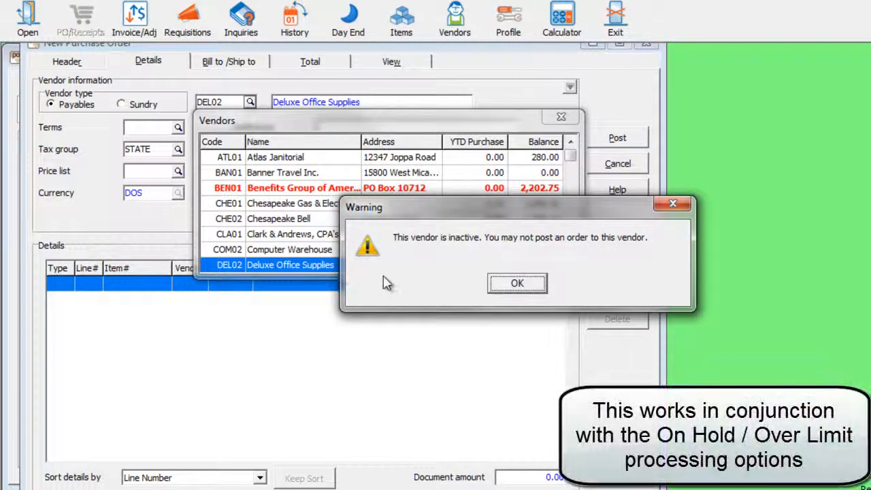
pyautogui.click(502, 283)
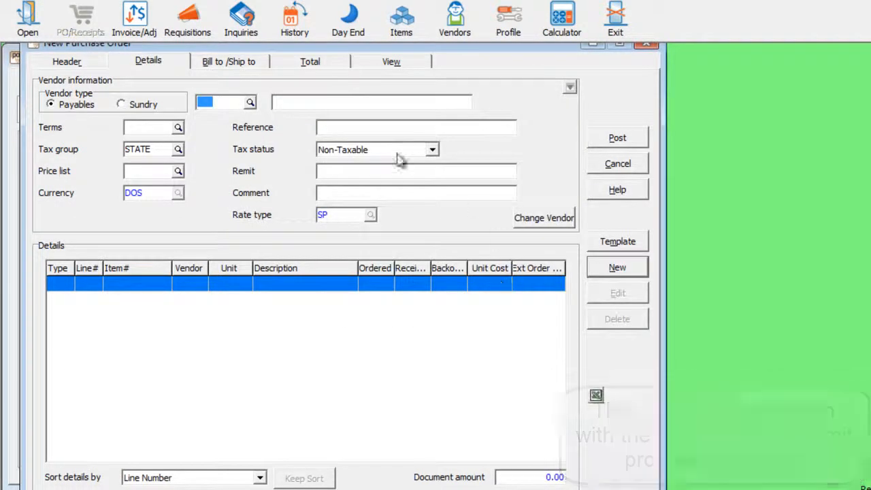
# - Add an order line, see inactive item BKM.ROY-003 refused, then pick BKH.UNI-001 Women's Via Montega hybrid
pyautogui.click(231, 290)
pyautogui.doubleClick(230, 289)
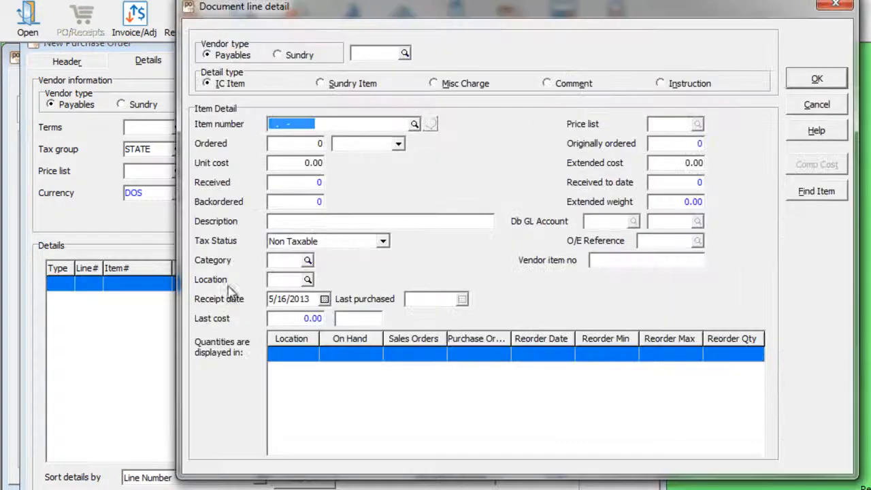
pyautogui.click(413, 123)
pyautogui.click(589, 276)
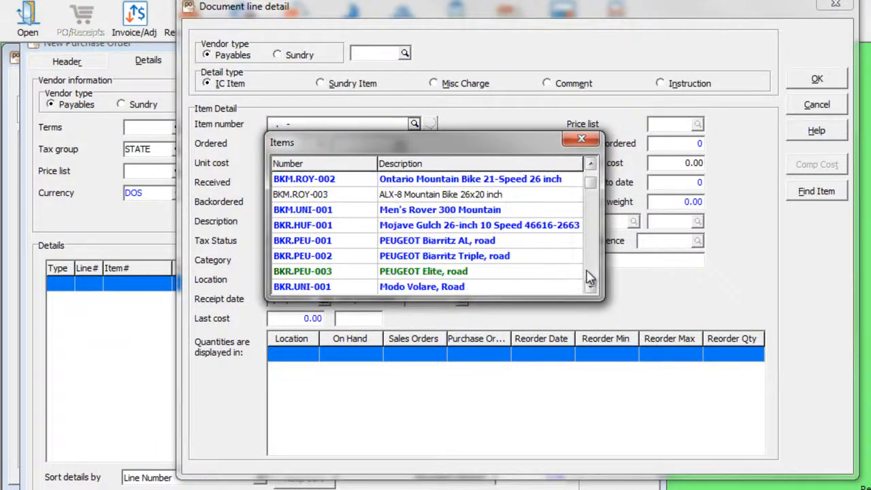
pyautogui.doubleClick(455, 200)
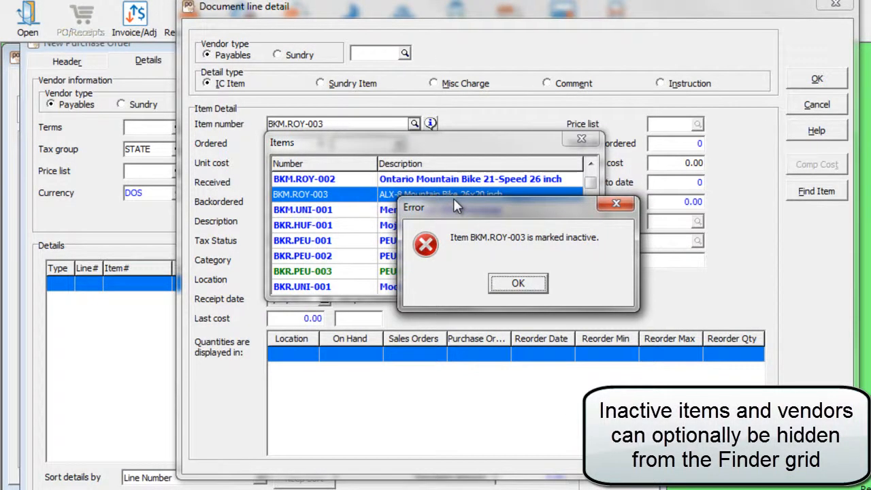
pyautogui.click(517, 286)
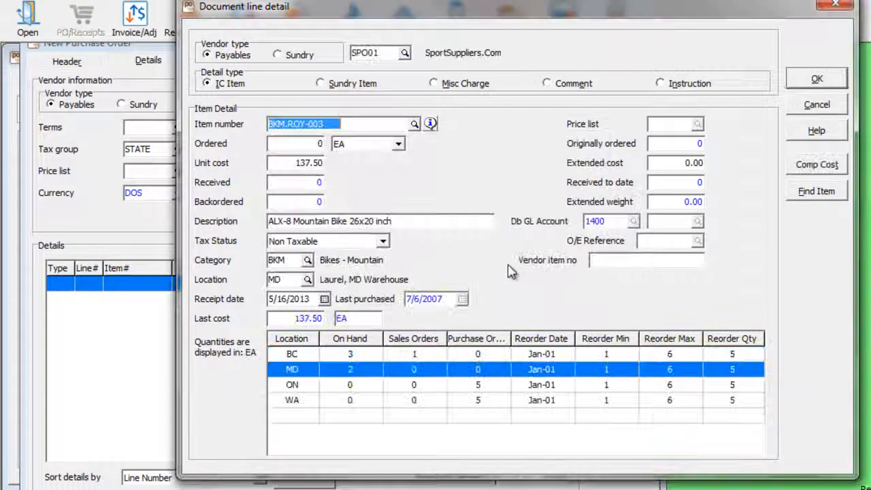
pyautogui.click(414, 123)
pyautogui.moveTo(592, 194); pyautogui.dragTo(592, 179)
pyautogui.doubleClick(454, 179)
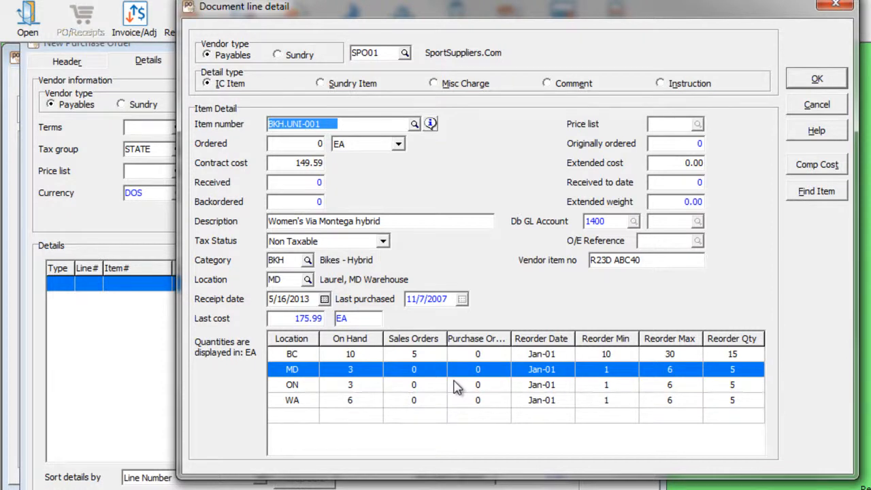
# - Glance at the quantities grid's Column Editor, then set the line location to BC Vancouver Retail Store
pyautogui.rightClick(454, 343)
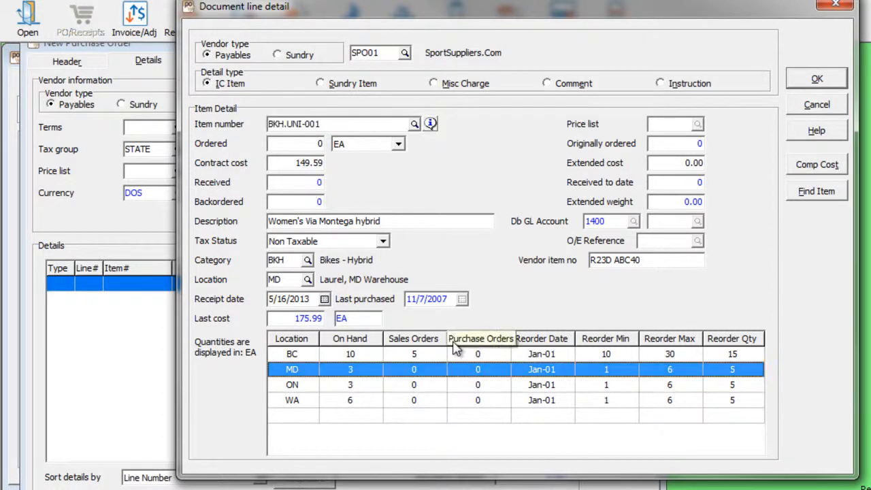
pyautogui.click(664, 164)
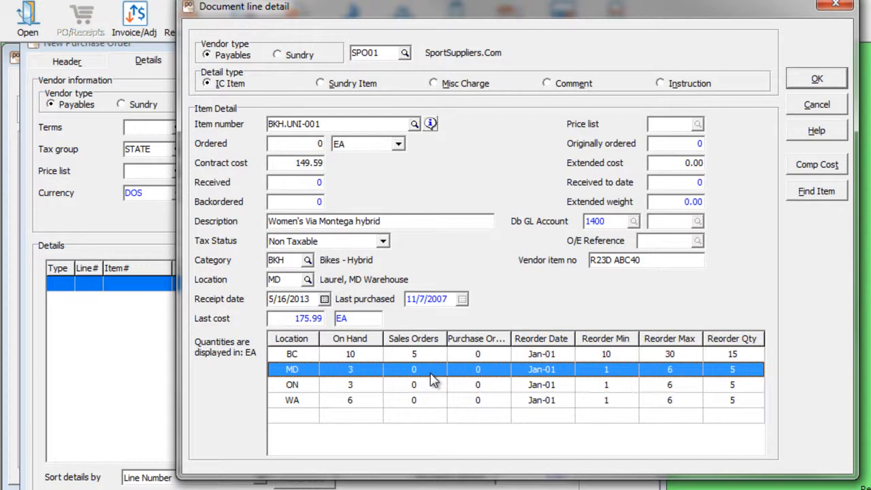
pyautogui.click(378, 356)
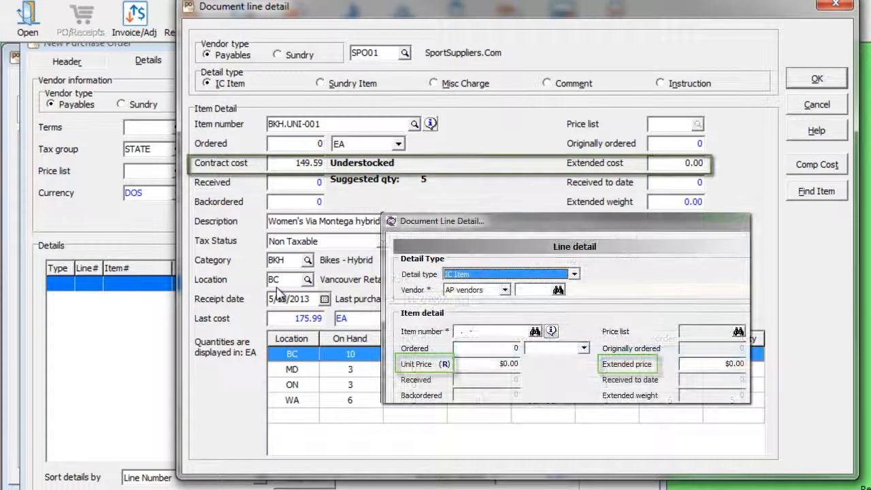
# - Switch the line location between MD and BC, then discard the line and show the Header page
pyautogui.click(306, 370)
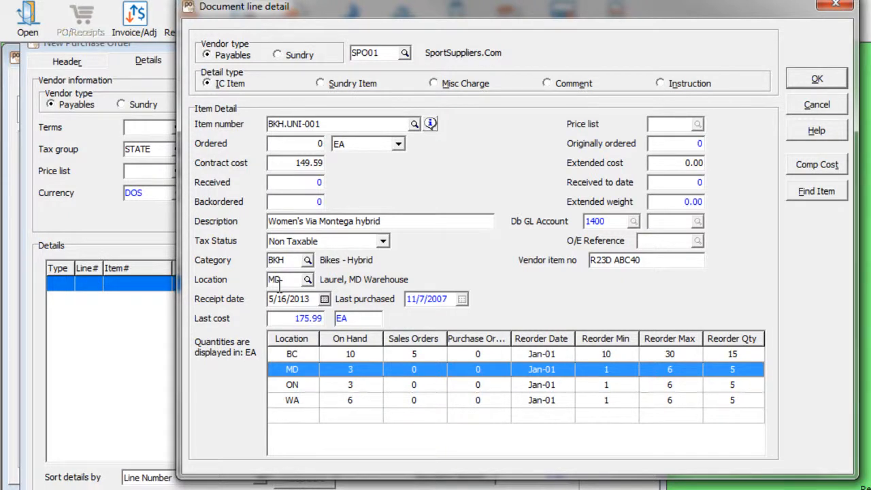
pyautogui.click(311, 359)
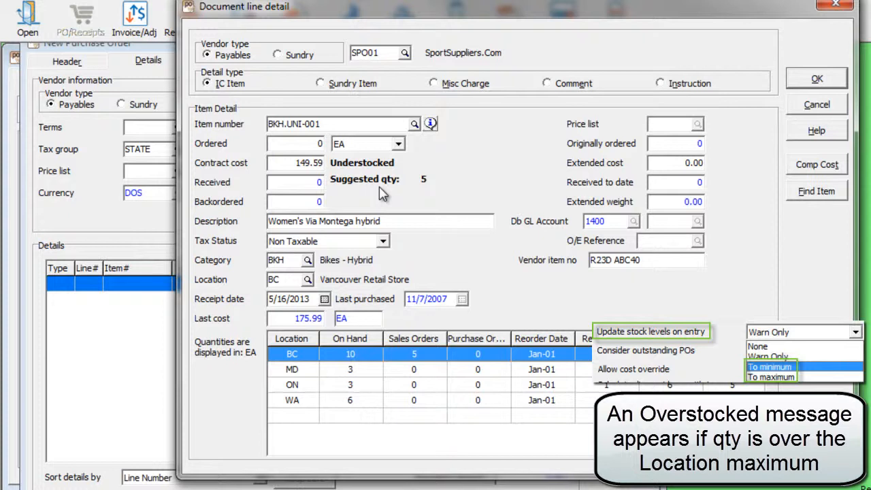
pyautogui.click(809, 106)
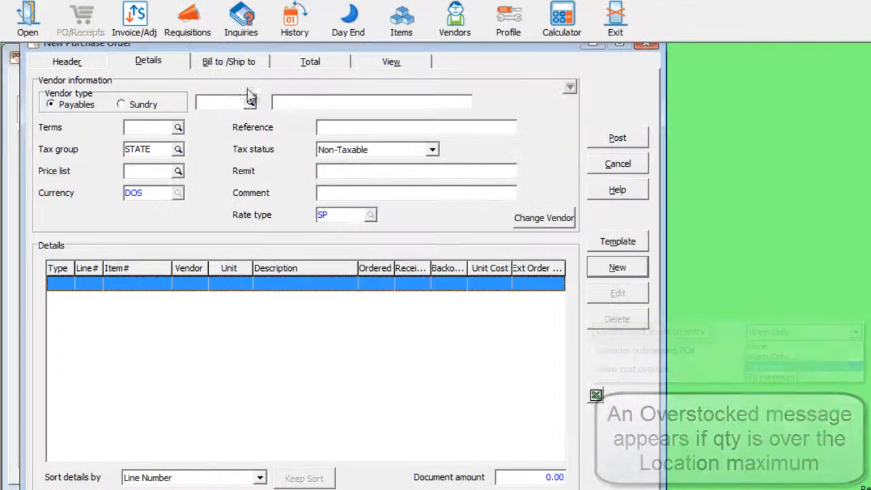
pyautogui.click(102, 66)
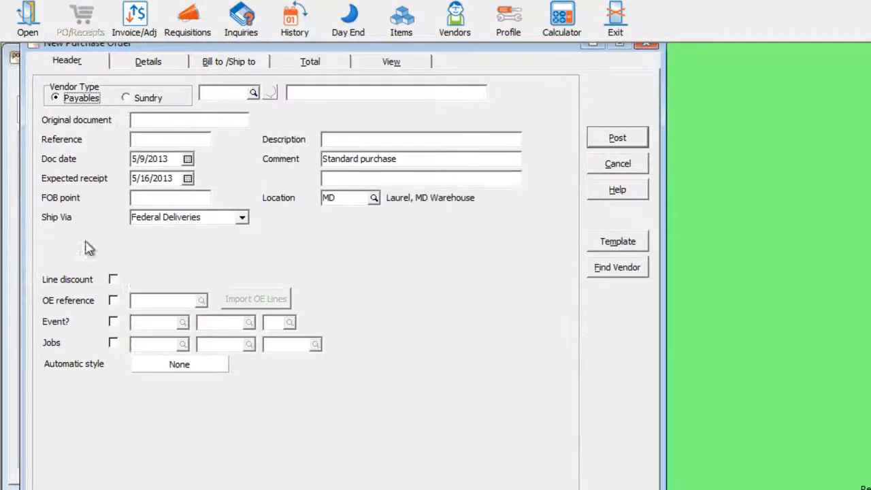
# - Add a Women's Via Montega hybrid line to check its fields, then discard it
pyautogui.click(148, 61)
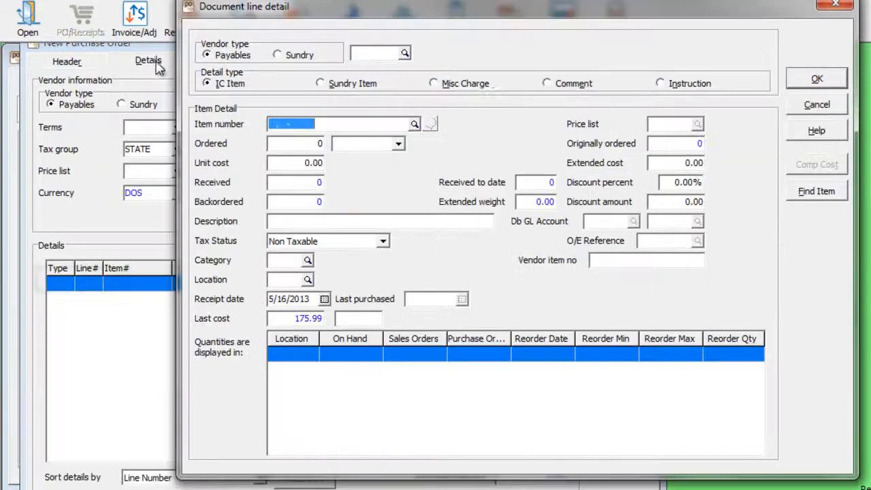
pyautogui.click(414, 124)
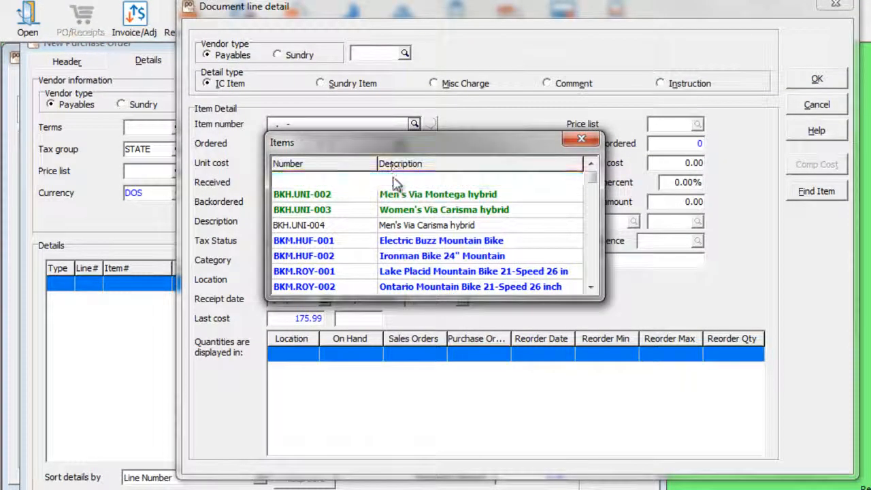
pyautogui.doubleClick(395, 179)
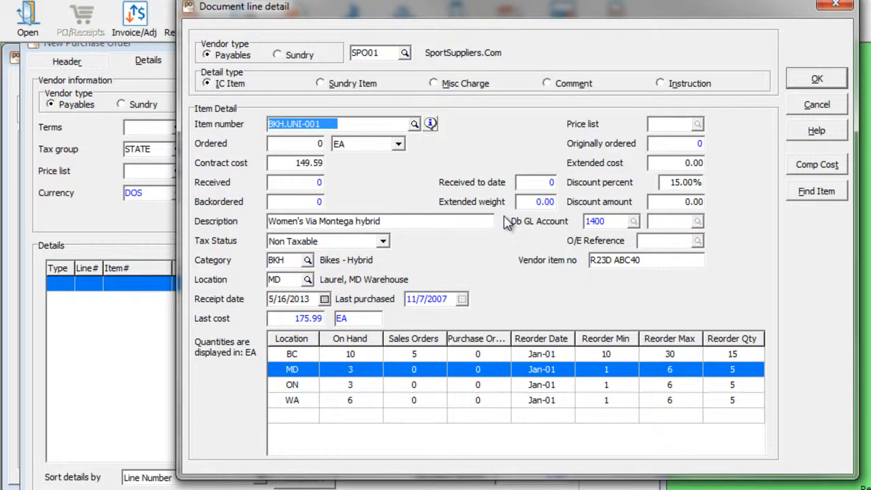
pyautogui.click(809, 104)
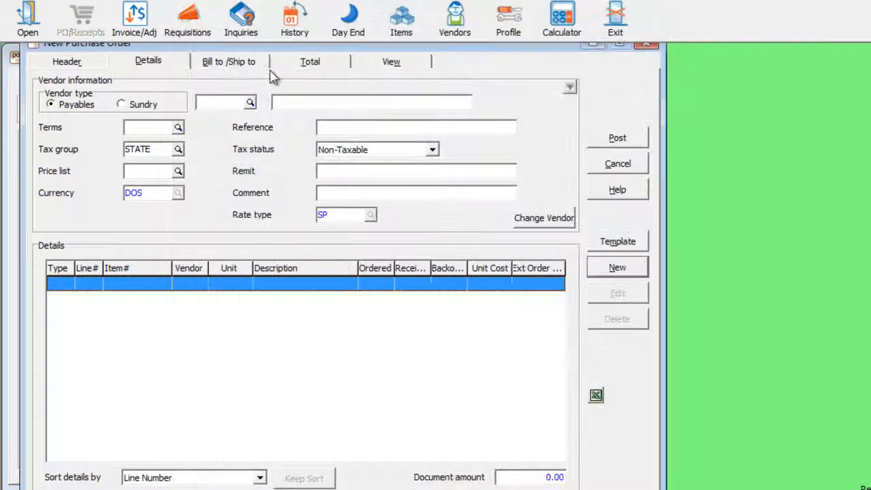
# - Enable Event? on the header, check the new line's event budget lookup, then discard the line
pyautogui.click(101, 67)
pyautogui.click(113, 322)
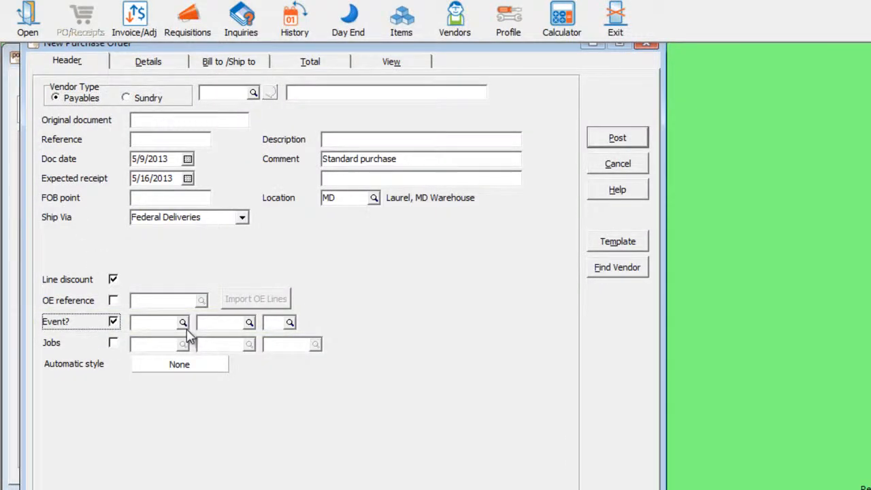
pyautogui.click(153, 62)
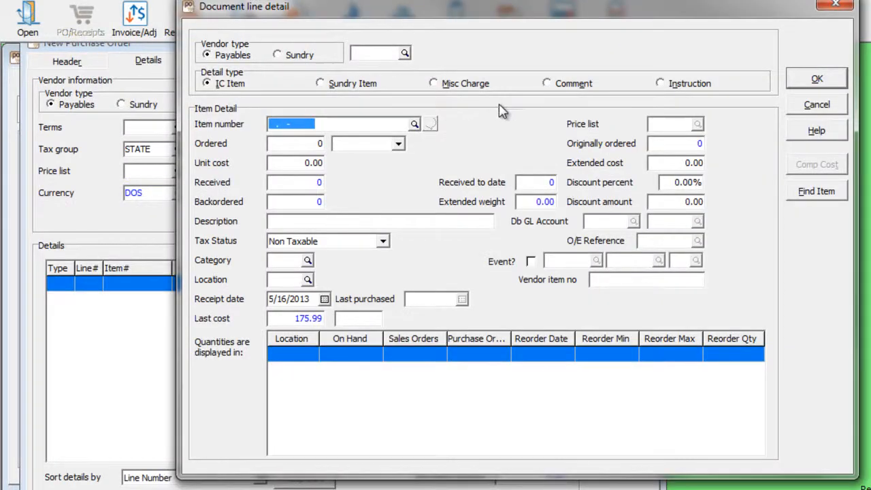
pyautogui.click(414, 124)
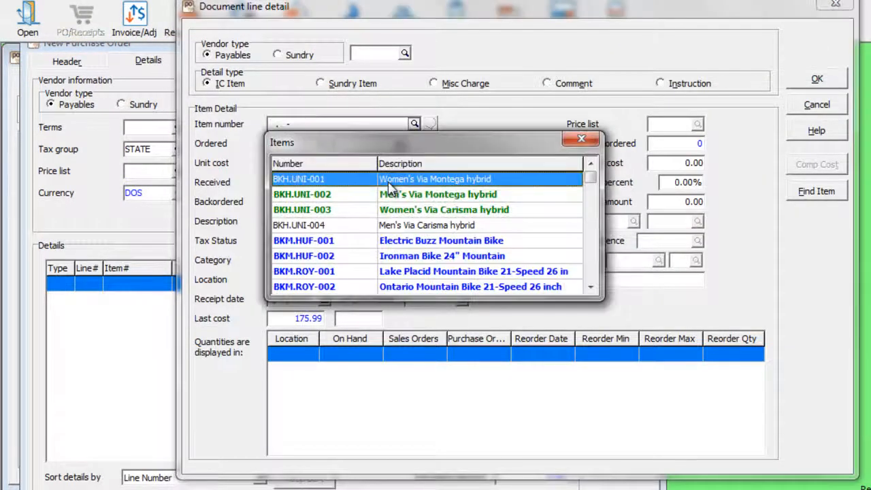
pyautogui.doubleClick(389, 184)
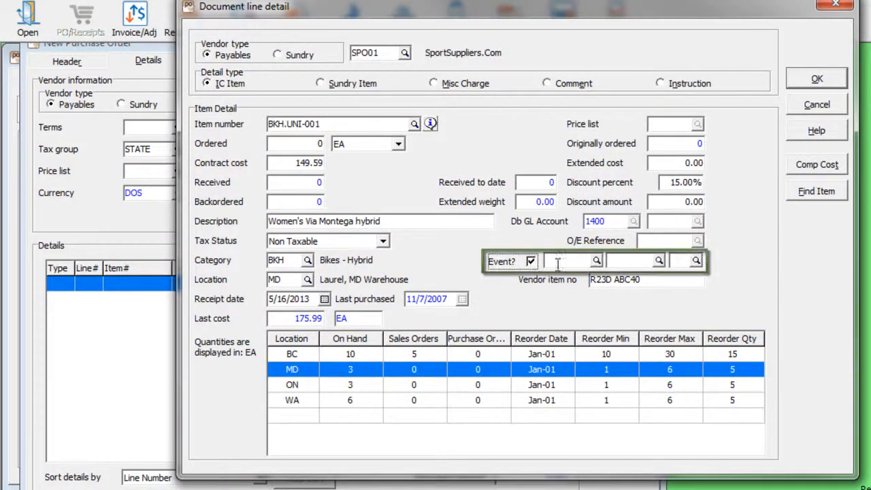
pyautogui.click(596, 260)
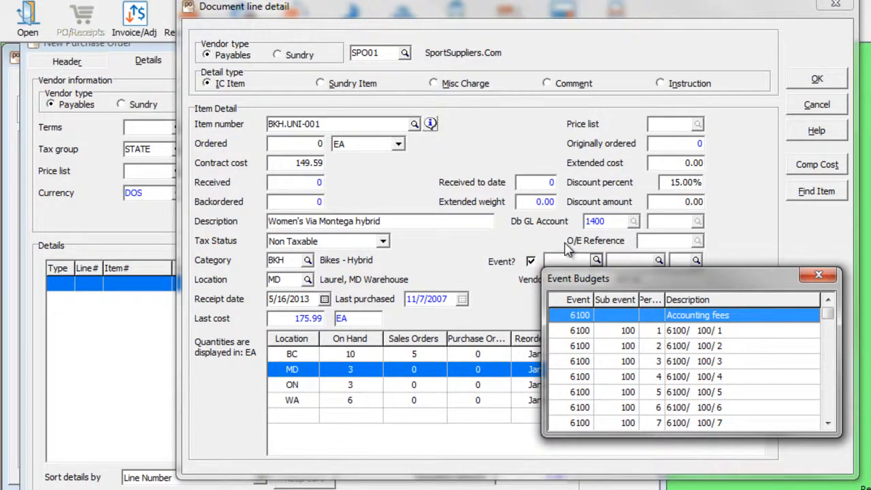
pyautogui.click(569, 248)
pyautogui.click(810, 104)
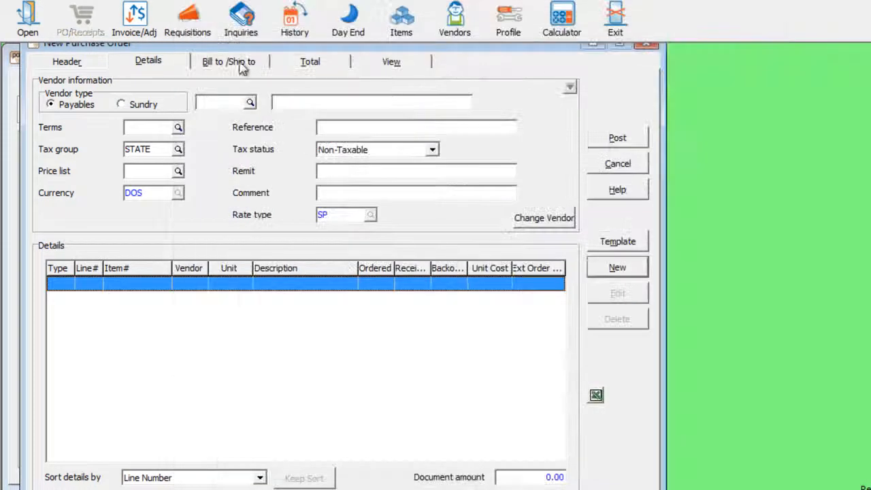
pyautogui.click(92, 66)
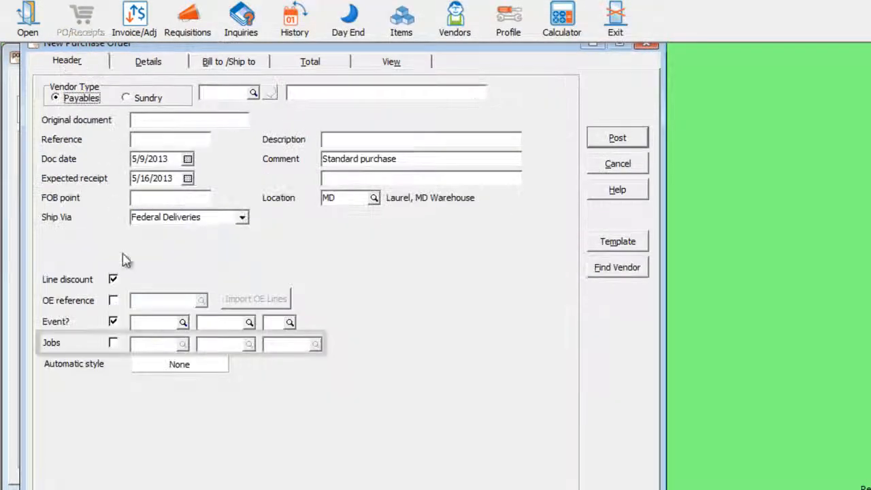
# - Enable Jobs on the header and browse the line's job cost lookup without choosing
pyautogui.click(114, 343)
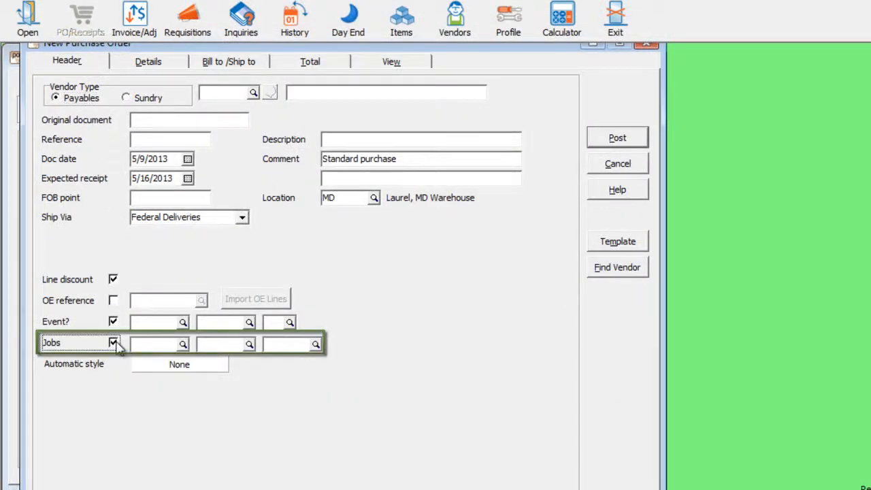
pyautogui.click(174, 67)
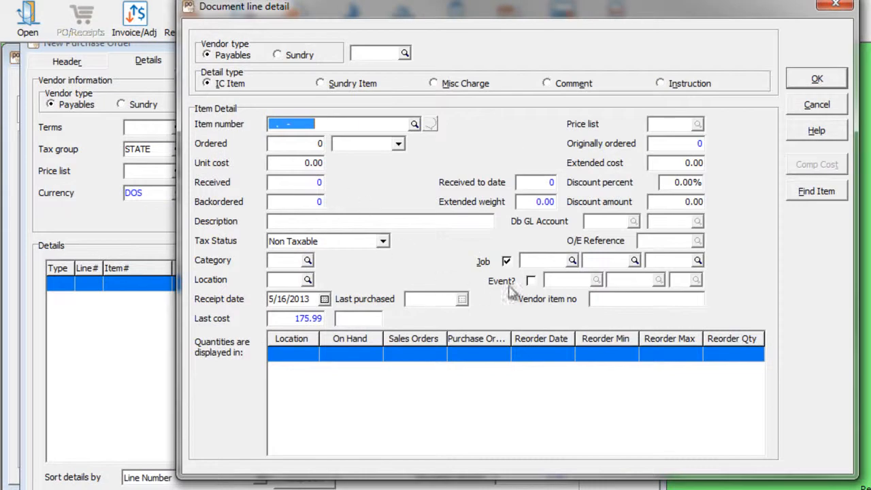
pyautogui.click(559, 261)
pyautogui.click(572, 262)
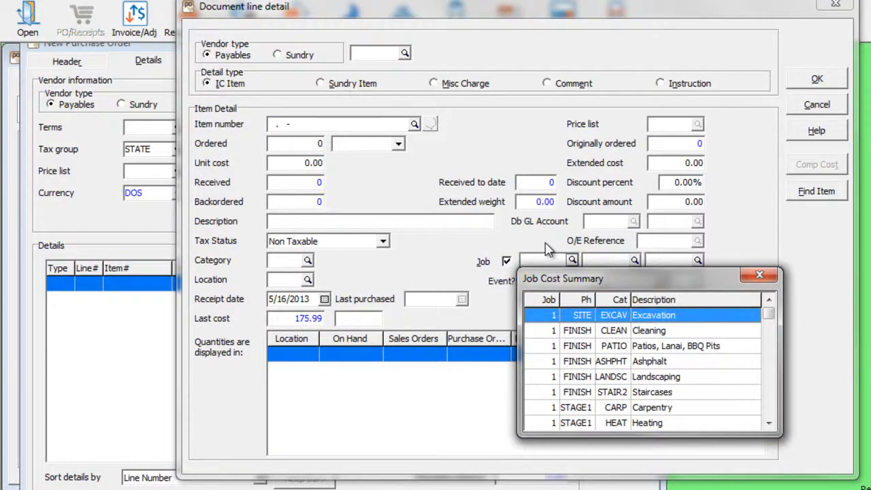
pyautogui.press('Escape')
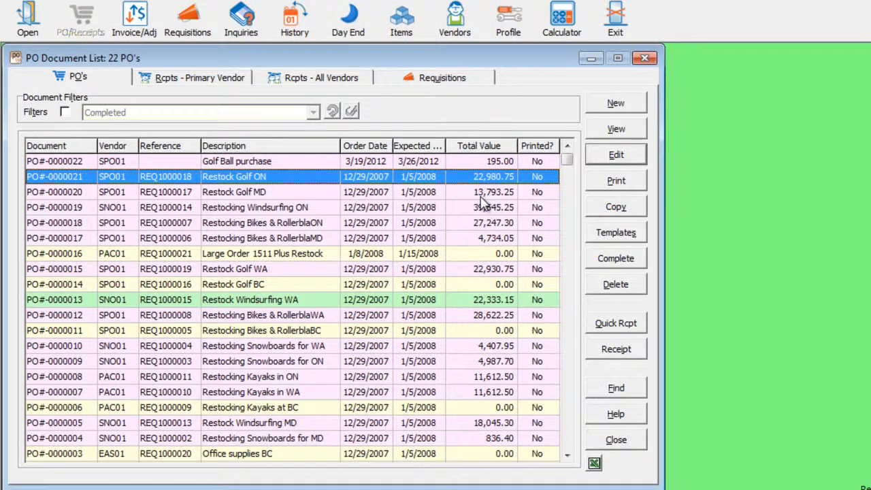
# - Start a receipt for PO#-0000022, inspect line 1 GLB.TOP-001, then close the receipt unposted
pyautogui.click(327, 165)
pyautogui.click(605, 351)
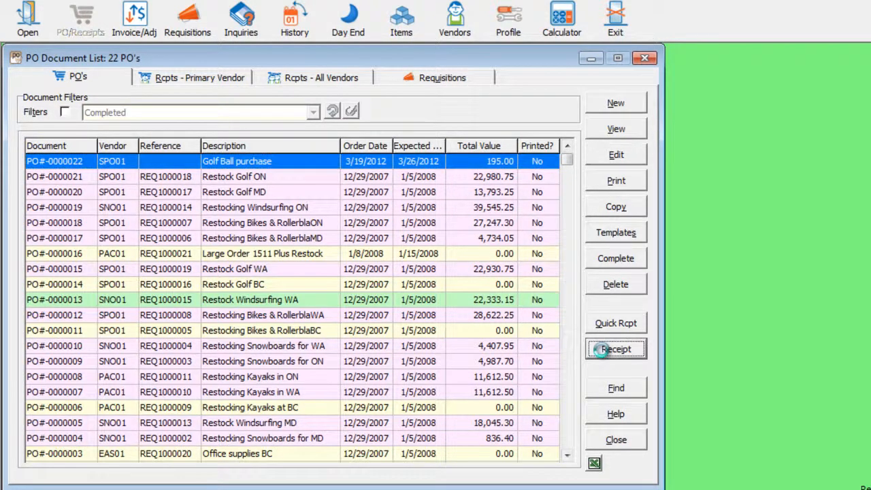
pyautogui.click(185, 80)
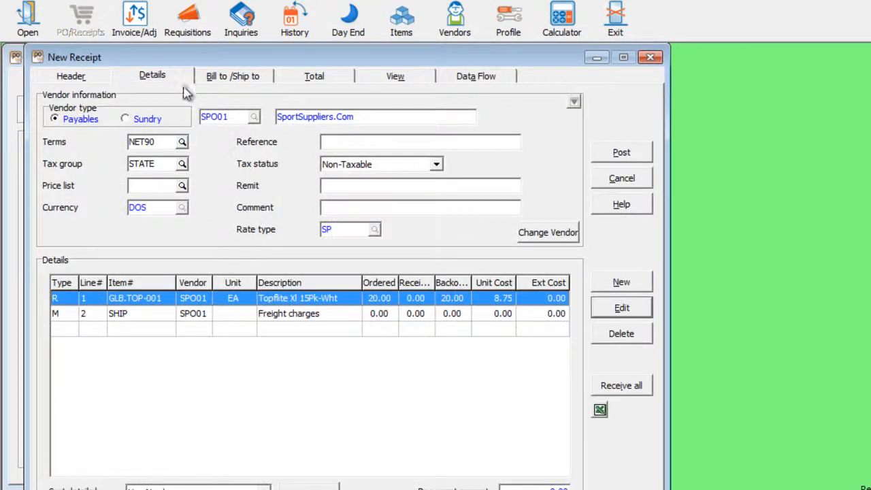
pyautogui.doubleClick(219, 304)
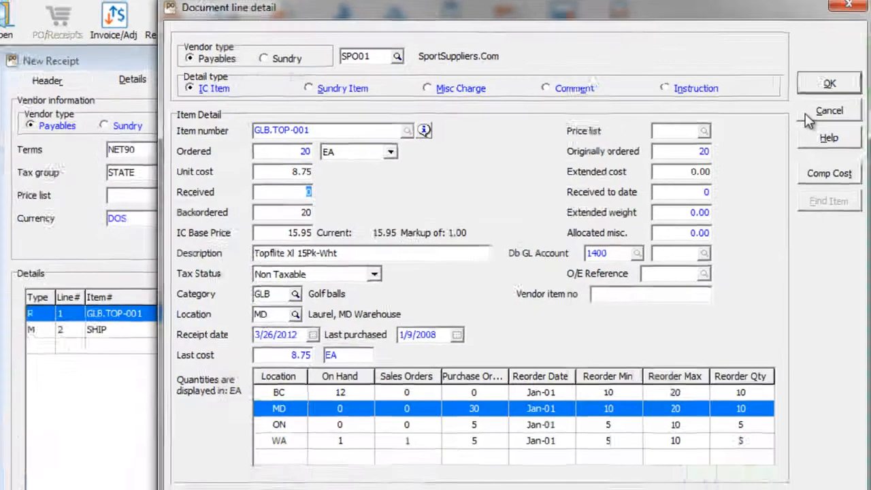
pyautogui.click(805, 113)
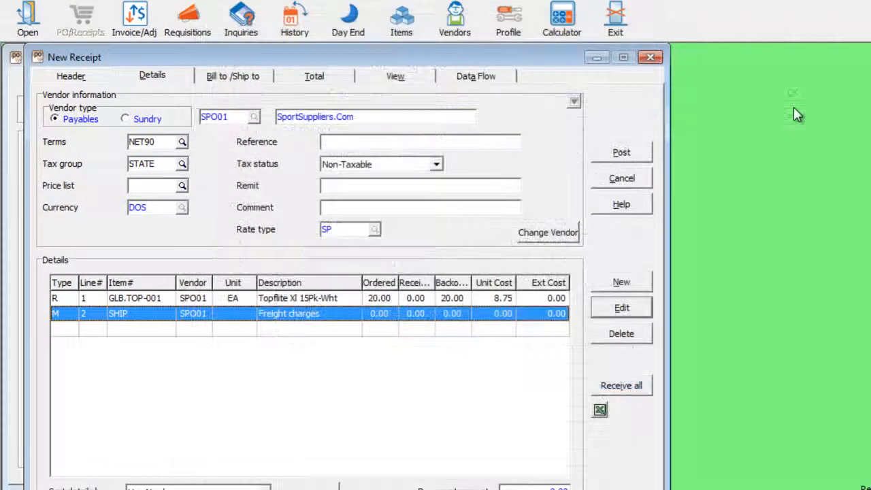
pyautogui.click(628, 184)
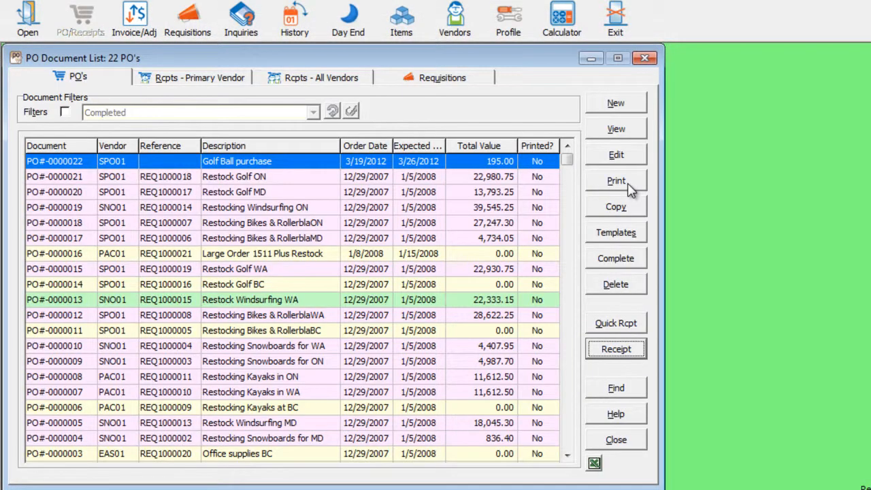
pyautogui.click(552, 181)
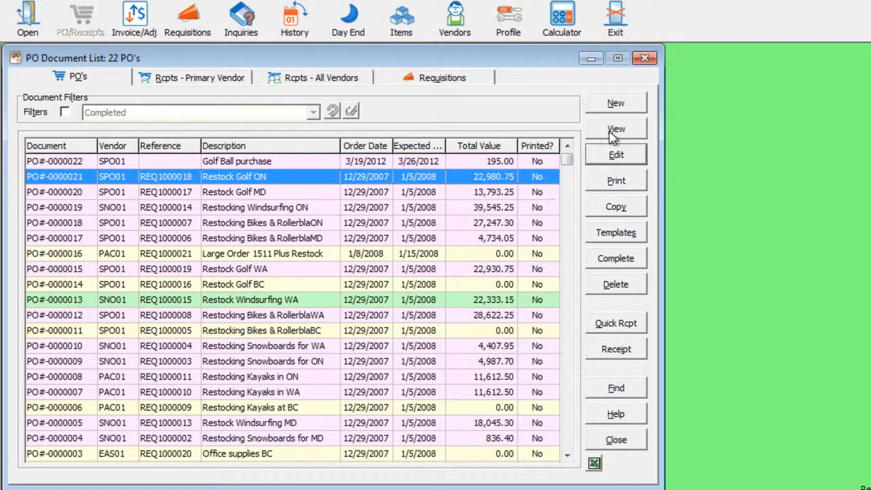
pyautogui.click(616, 156)
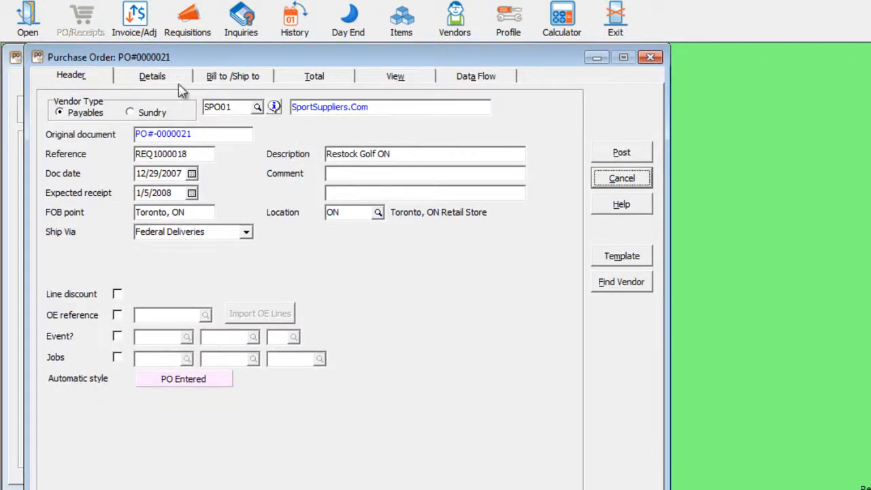
pyautogui.click(179, 83)
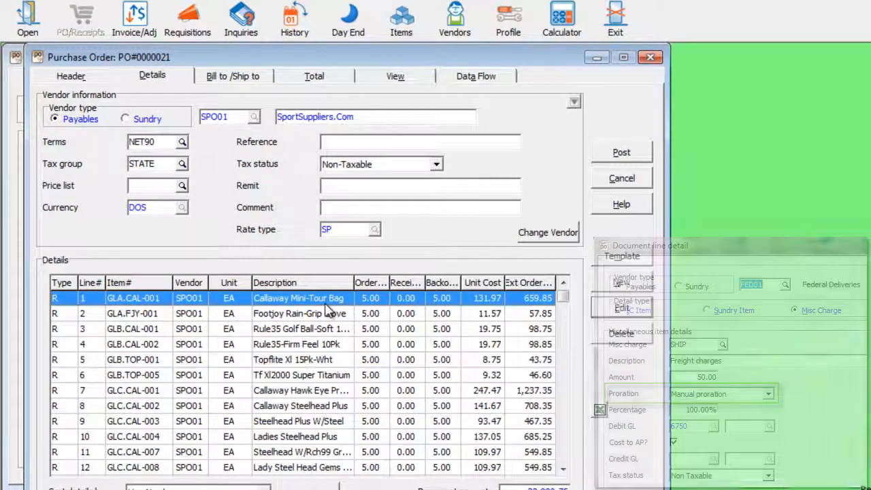
pyautogui.doubleClick(327, 304)
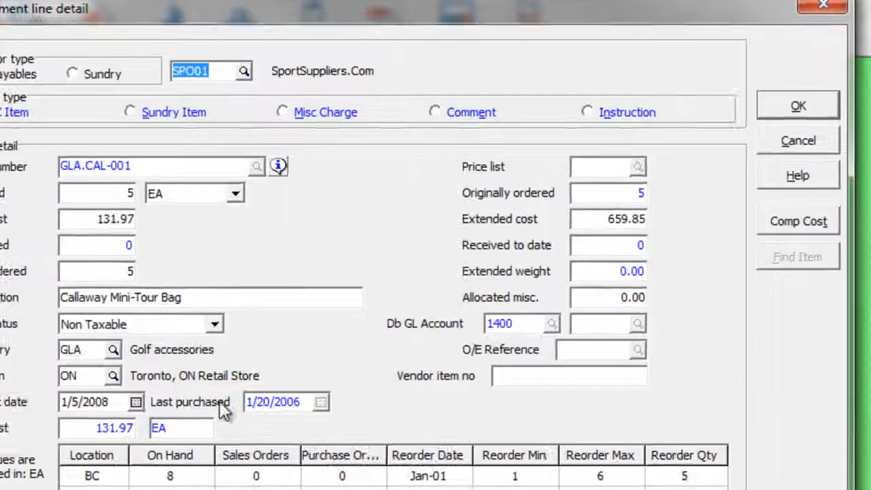
pyautogui.click(571, 342)
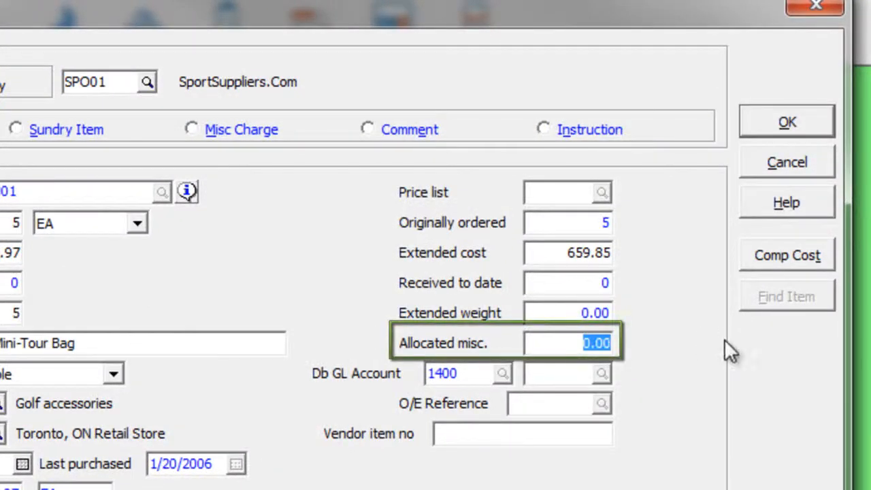
pyautogui.write('19')
pyautogui.press('Tab')
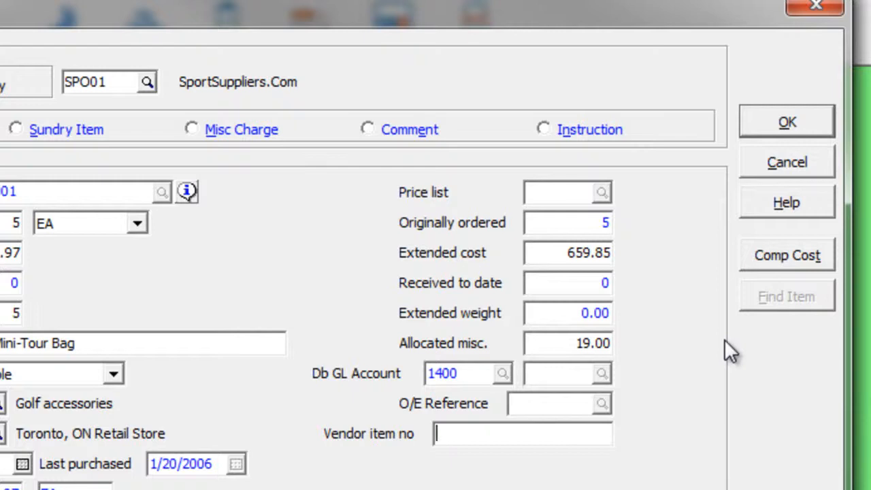
pyautogui.click(786, 162)
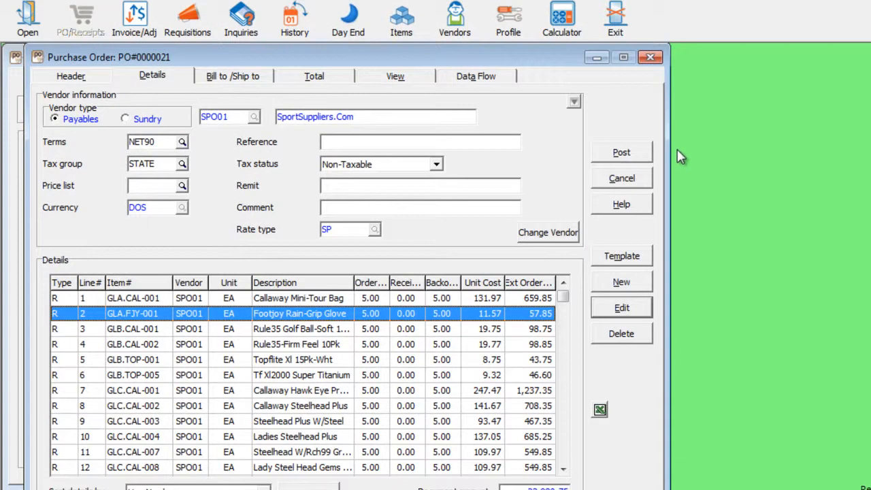
pyautogui.click(642, 178)
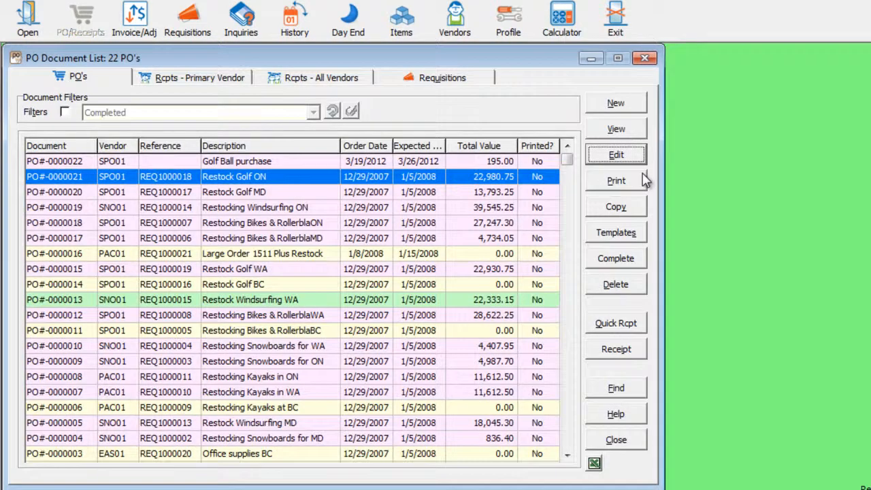
# - View PO#-0000013, check Snow and Sail Warehouse's other orders, then preview it as printed
pyautogui.click(343, 305)
pyautogui.click(619, 131)
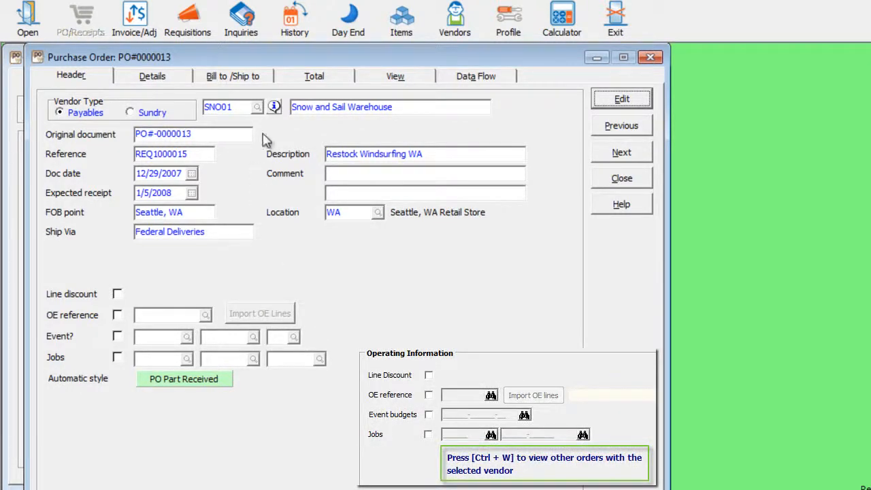
pyautogui.click(273, 109)
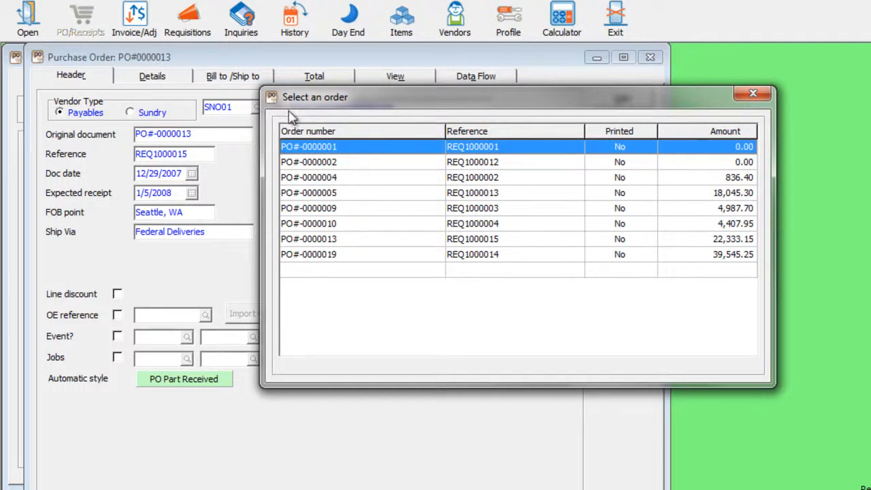
pyautogui.click(752, 93)
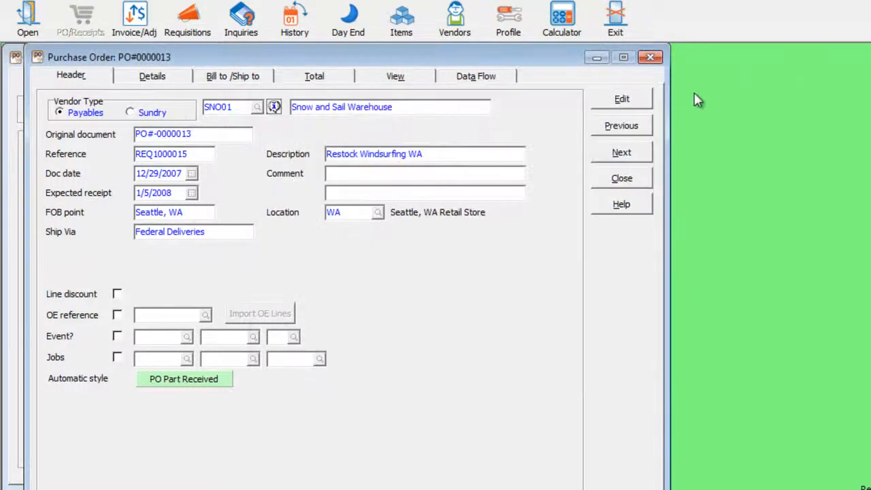
pyautogui.click(422, 79)
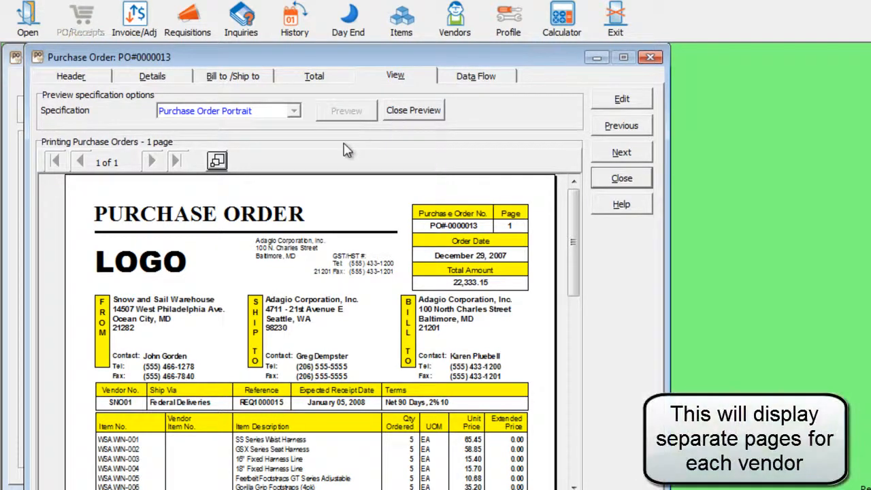
# - Re-preview PO#0000013 using the Purchase Order Landscape specification, then show its Data Flow
pyautogui.click(391, 111)
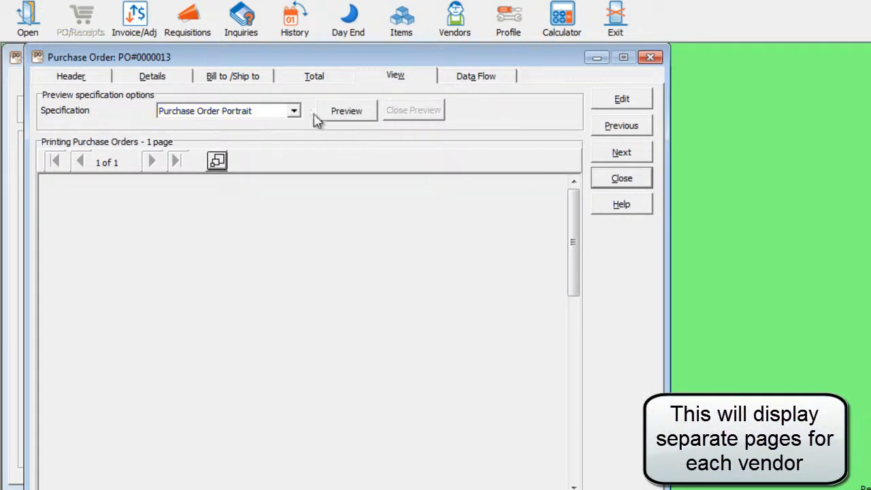
pyautogui.click(294, 111)
pyautogui.click(284, 136)
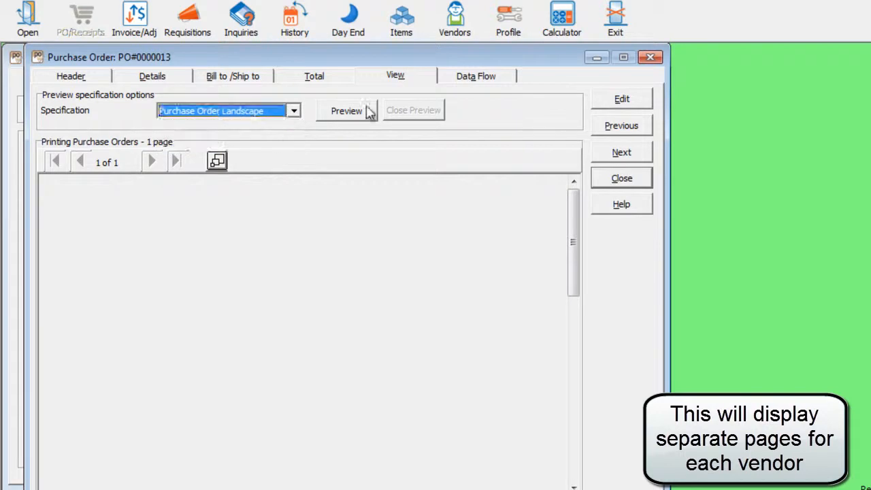
pyautogui.click(366, 111)
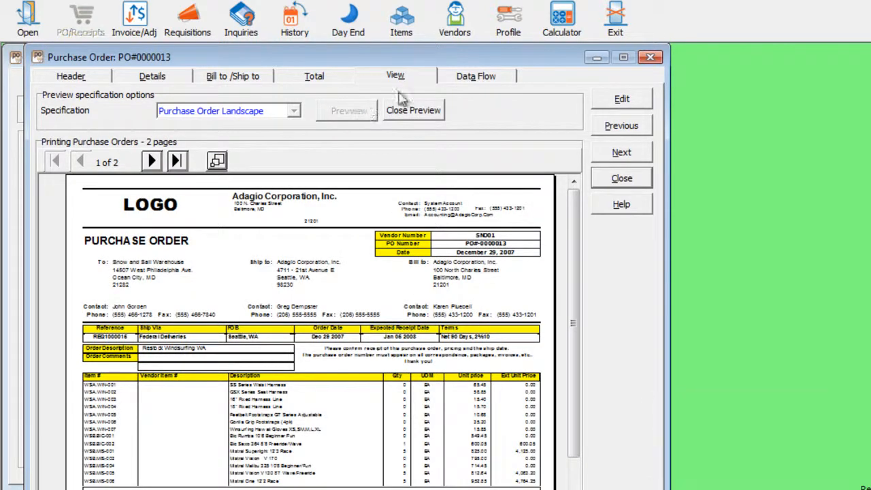
pyautogui.click(474, 76)
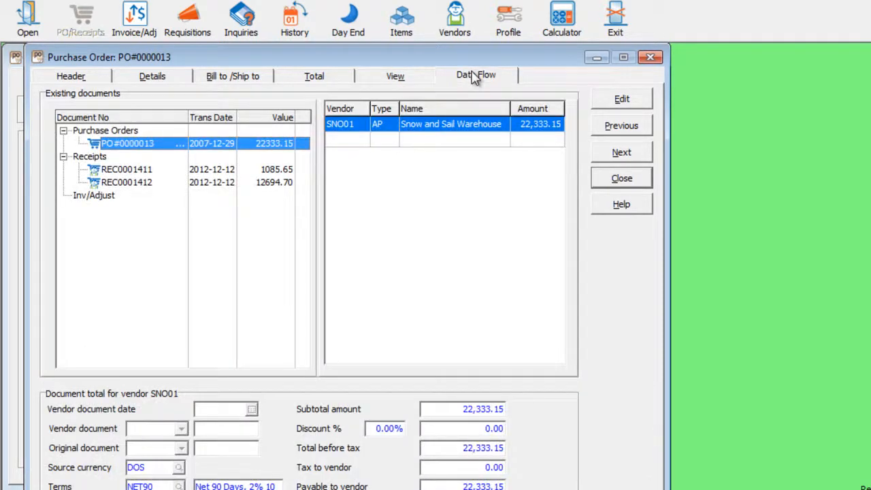
# - Compare receipts REC0001411 and REC0001412 totals and open REC0001412's full details
pyautogui.click(144, 171)
pyautogui.click(144, 183)
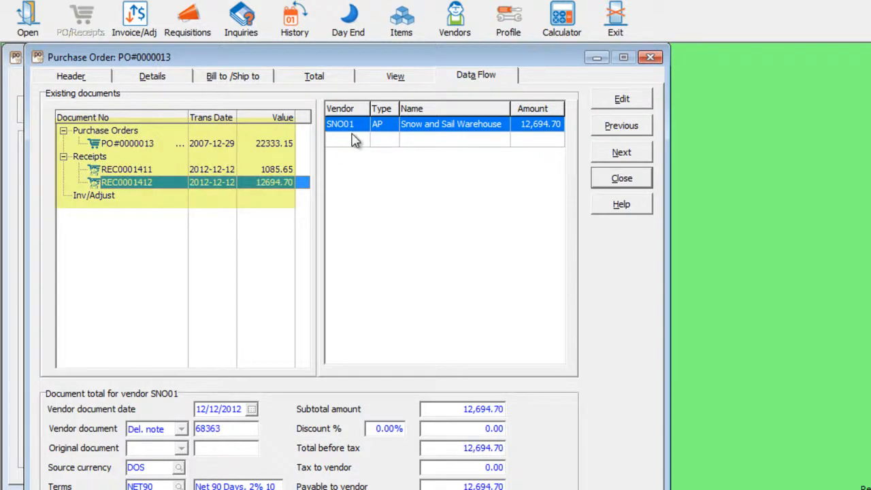
pyautogui.doubleClick(155, 187)
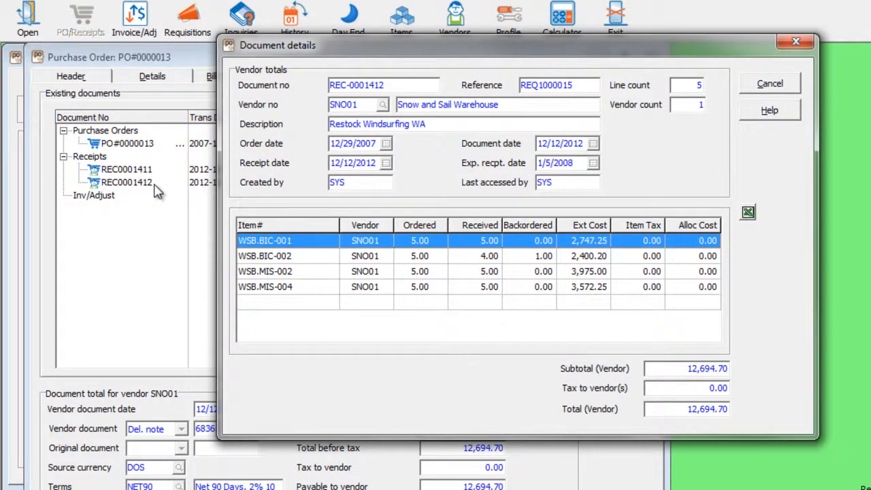
pyautogui.click(772, 91)
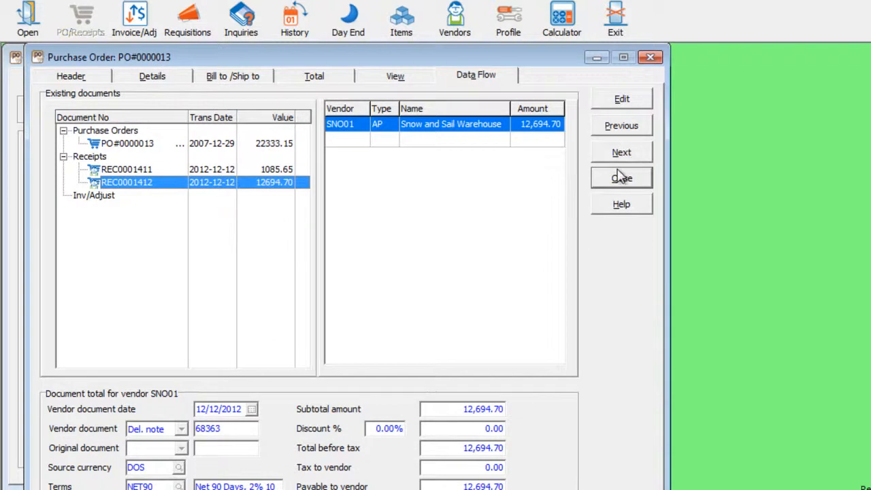
# - Browse the neighbouring purchase orders, then show PO#0000013's item lines
pyautogui.click(626, 129)
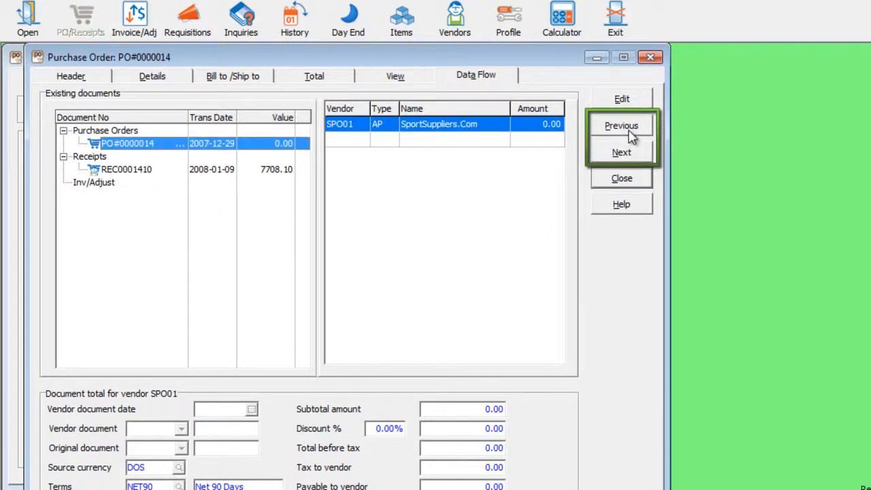
pyautogui.click(630, 133)
pyautogui.click(623, 153)
pyautogui.click(625, 152)
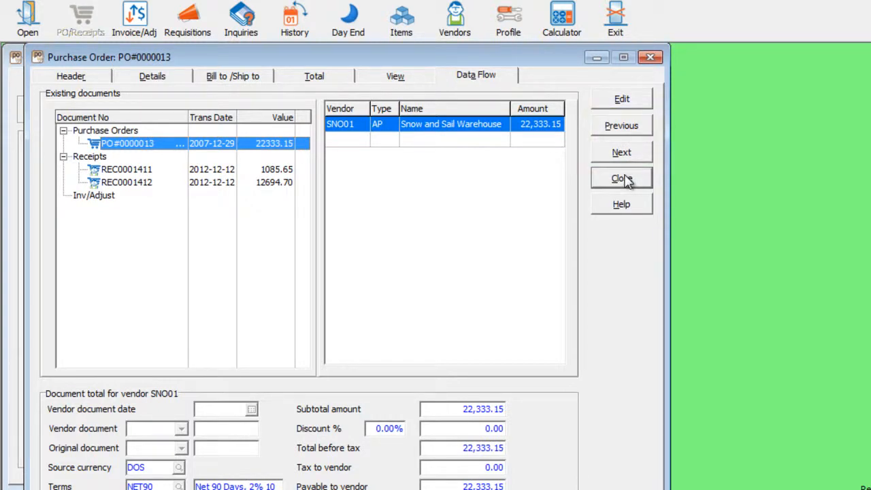
pyautogui.click(151, 77)
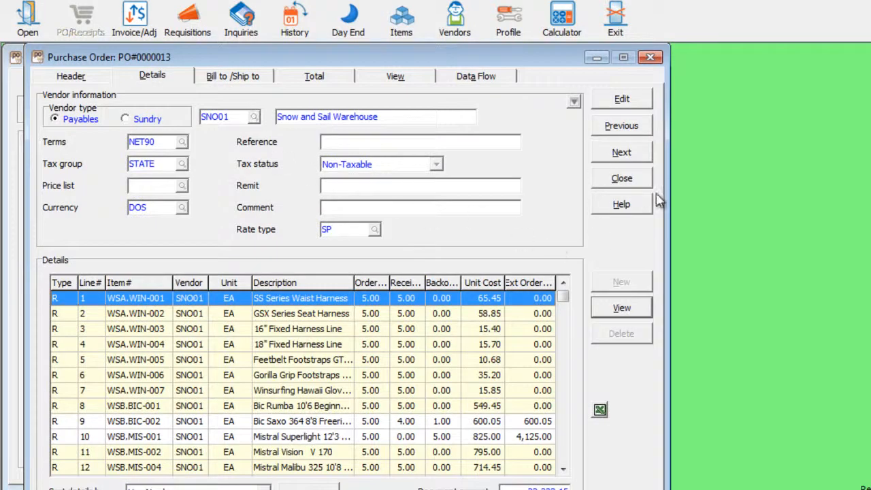
# - Open PO#-0000009 beside PO#0000013, with PO#0000013 brought back to the front
pyautogui.moveTo(667, 202)
pyautogui.mouseDown()
pyautogui.moveTo(833, 208)
pyautogui.moveTo(669, 204)
pyautogui.mouseUp()
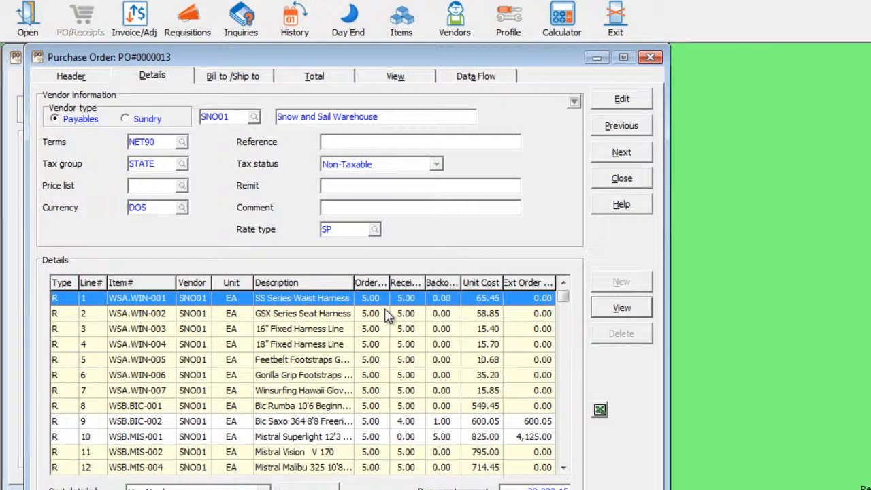
pyautogui.moveTo(404, 61); pyautogui.dragTo(623, 74)
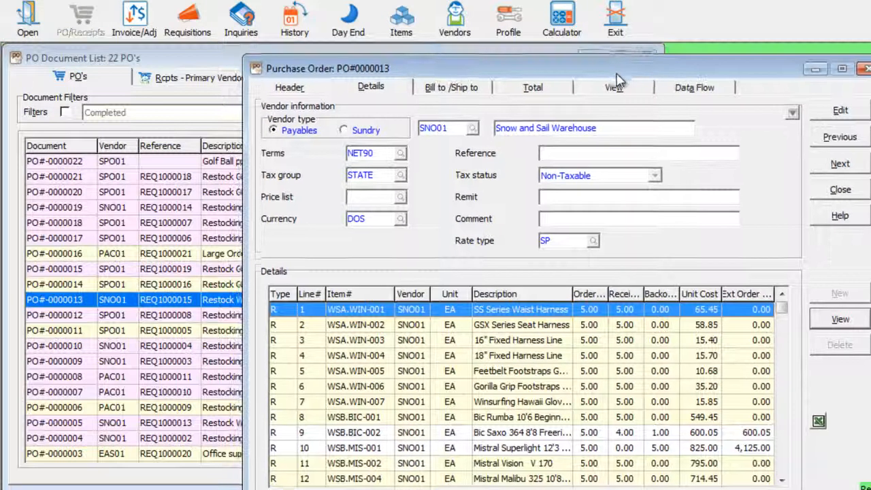
pyautogui.doubleClick(100, 364)
pyautogui.moveTo(287, 54); pyautogui.dragTo(403, 155)
pyautogui.click(742, 80)
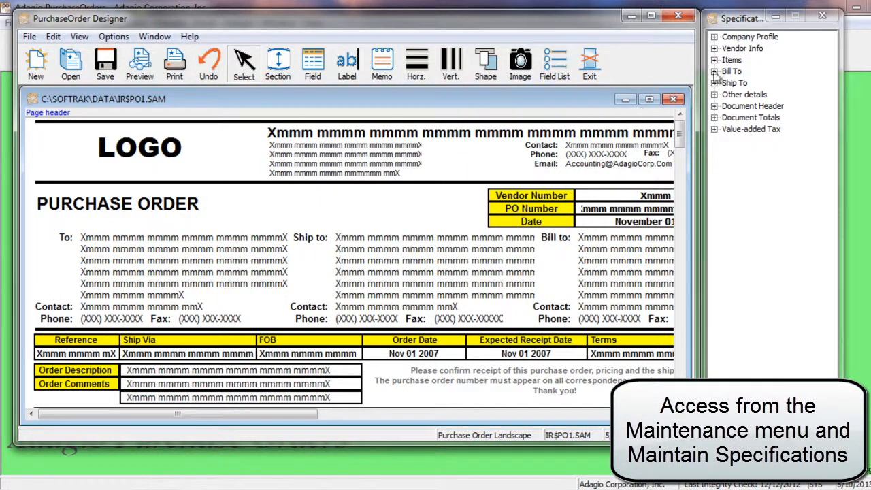
# - Scroll the IR$PO1.SAM layout and expand the Vendor Info fields in Specifications
pyautogui.click(678, 171)
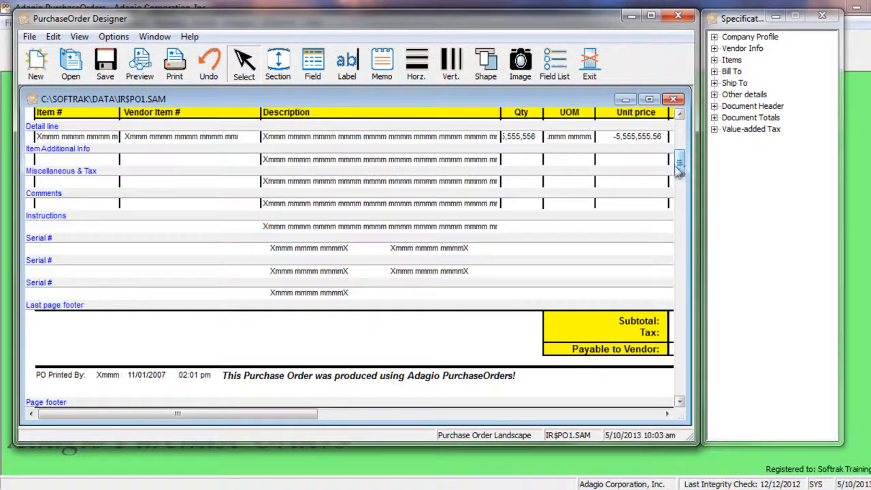
pyautogui.click(714, 49)
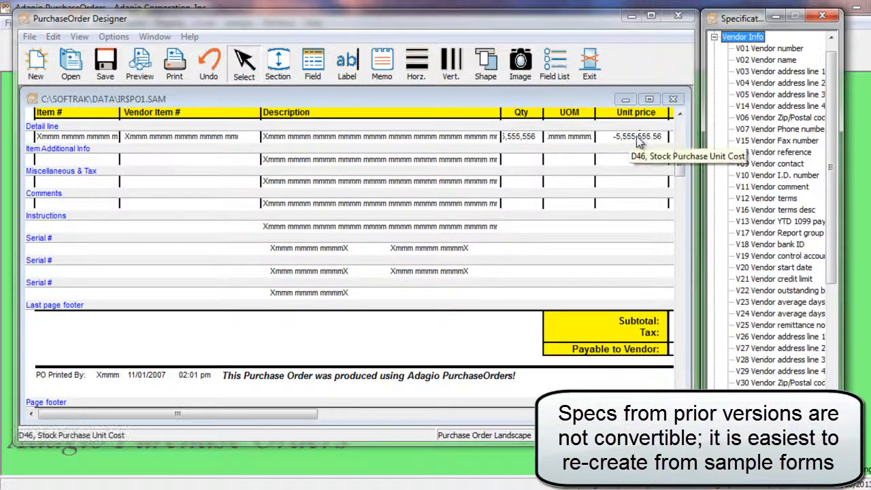
pyautogui.click(679, 133)
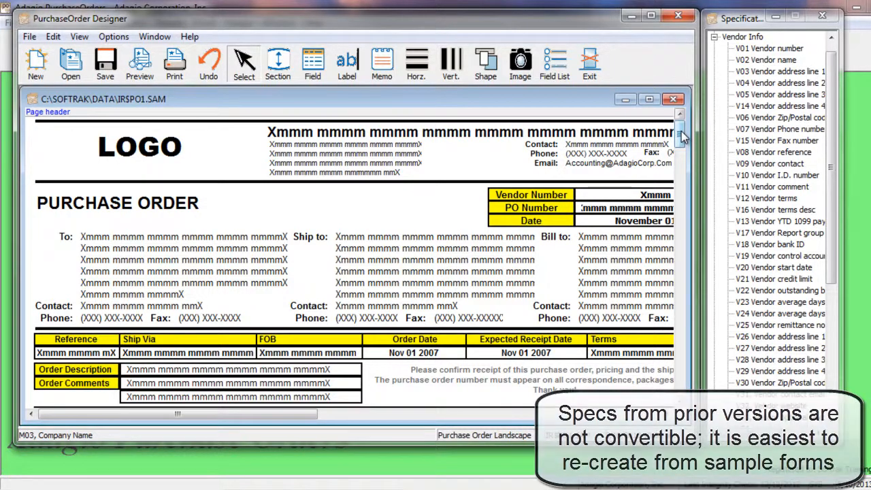
# - Close Specifications and exit the PurchaseOrder Designer without saving IR$PO1.SAM
pyautogui.click(824, 17)
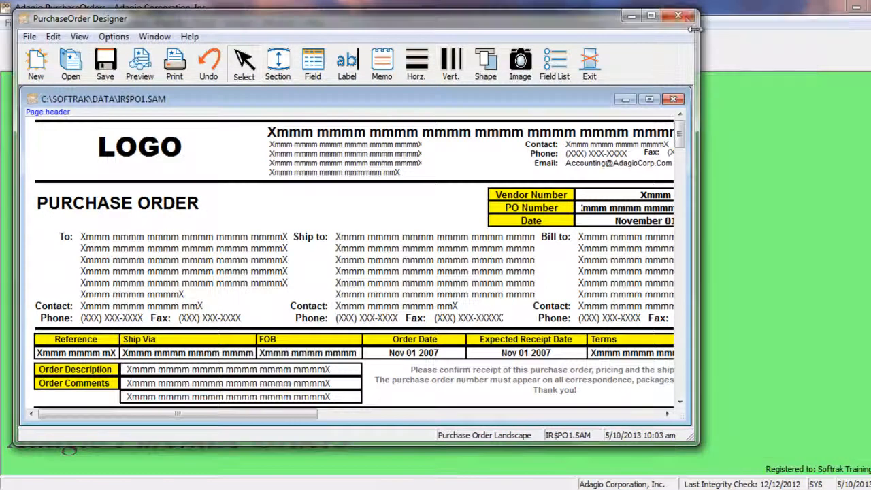
pyautogui.click(682, 17)
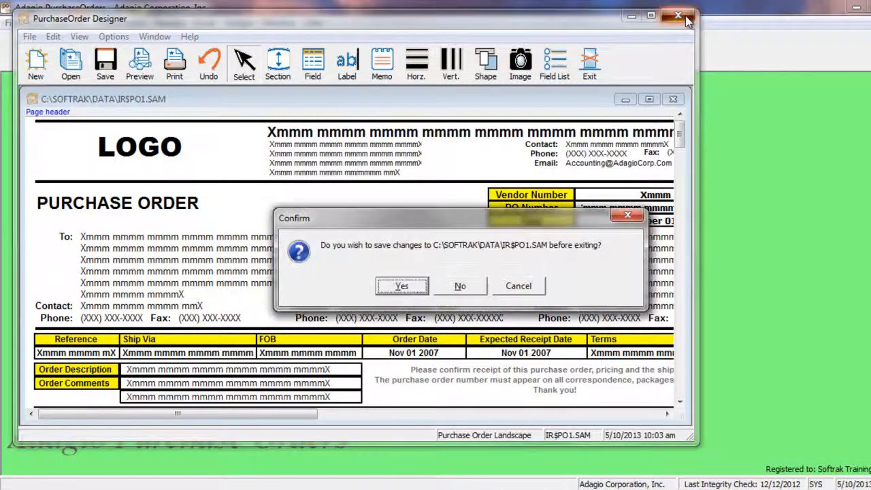
pyautogui.click(482, 284)
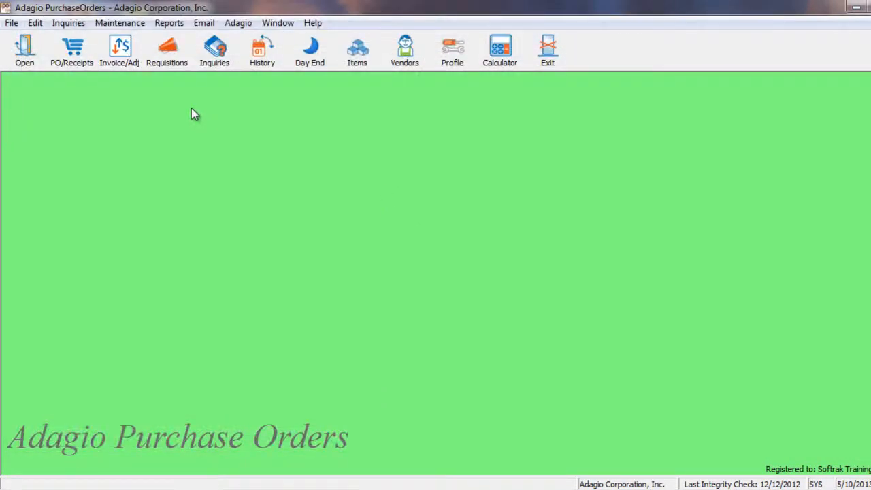
# - Start Auto Generate POs from OrderEntry with only the BC Vancouver and ON Toronto locations selected
pyautogui.click(135, 23)
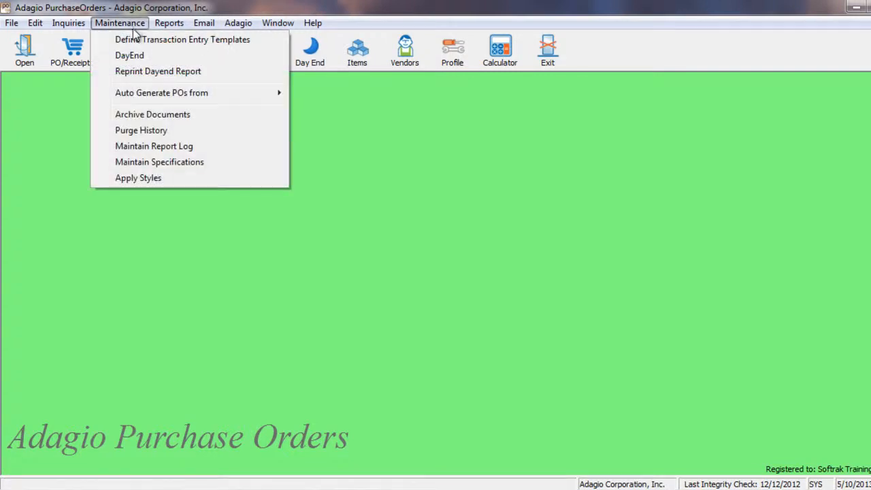
pyautogui.moveTo(136, 95)
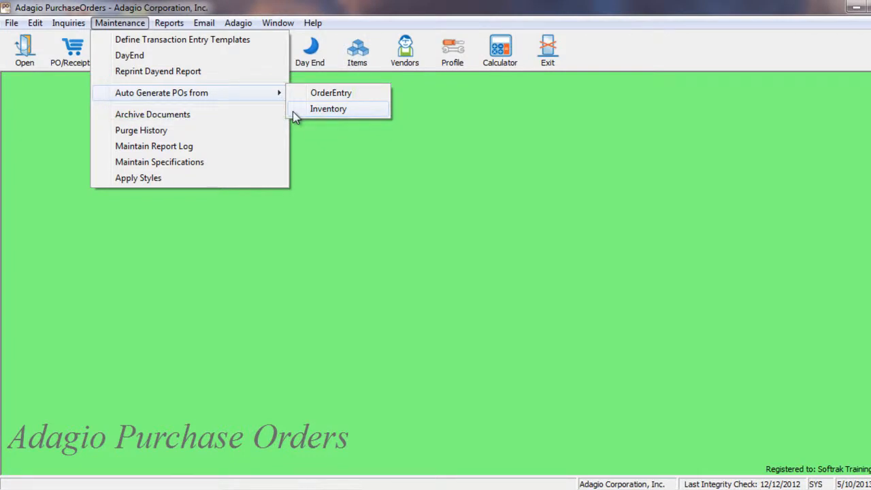
pyautogui.click(297, 95)
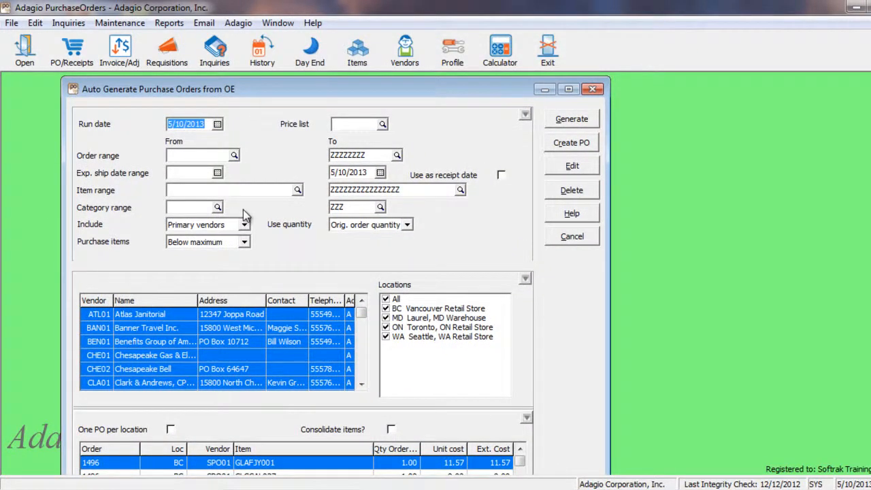
pyautogui.click(523, 114)
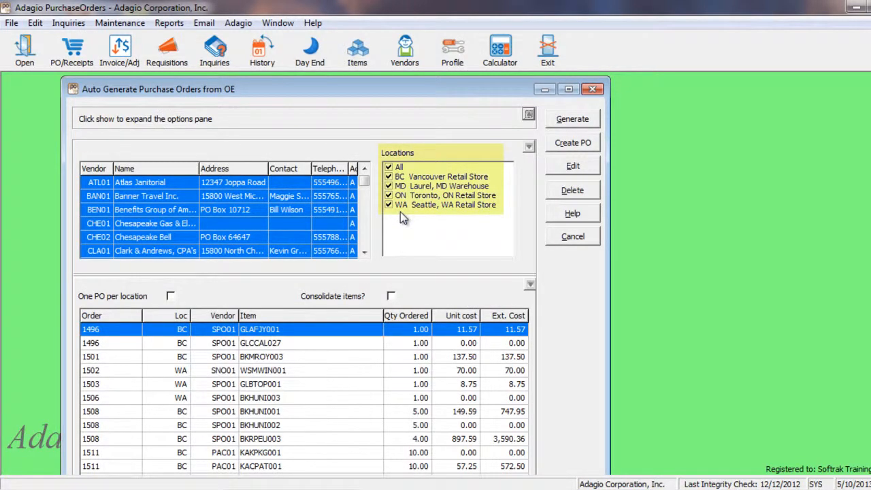
pyautogui.click(389, 168)
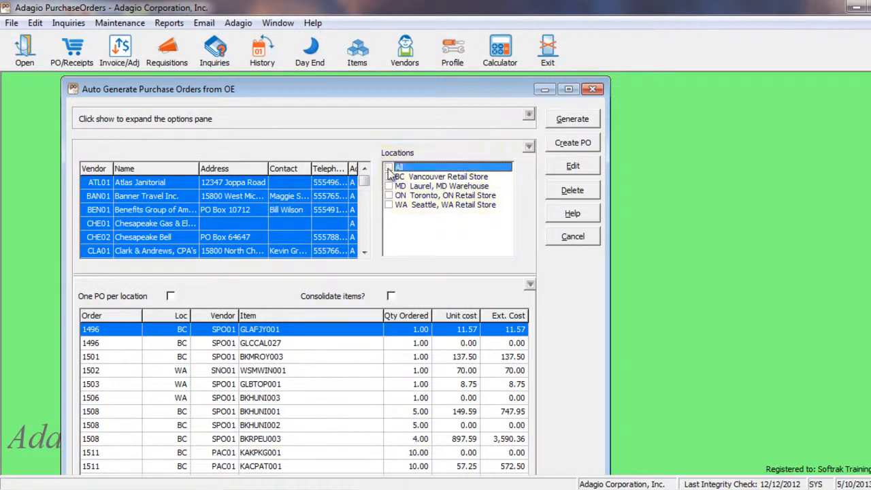
pyautogui.click(389, 177)
pyautogui.click(389, 196)
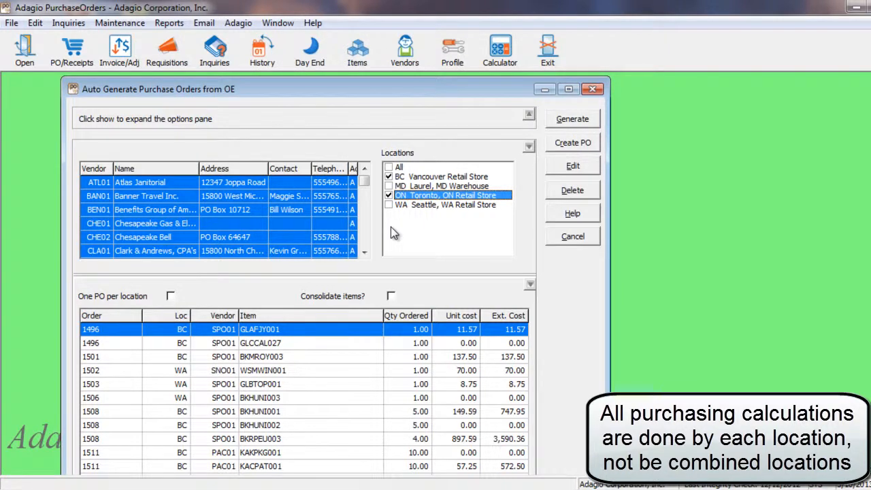
# - Generate the 10 order lines and turn on One PO per location
pyautogui.click(560, 124)
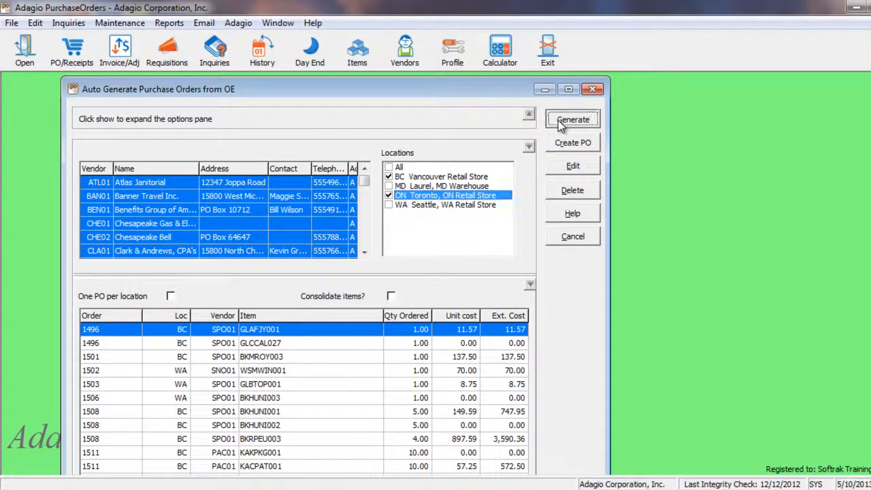
pyautogui.click(460, 285)
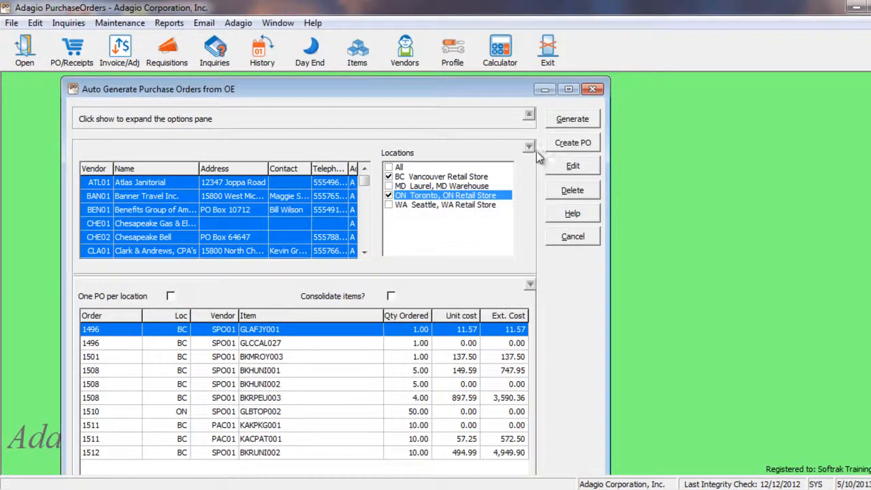
pyautogui.click(528, 147)
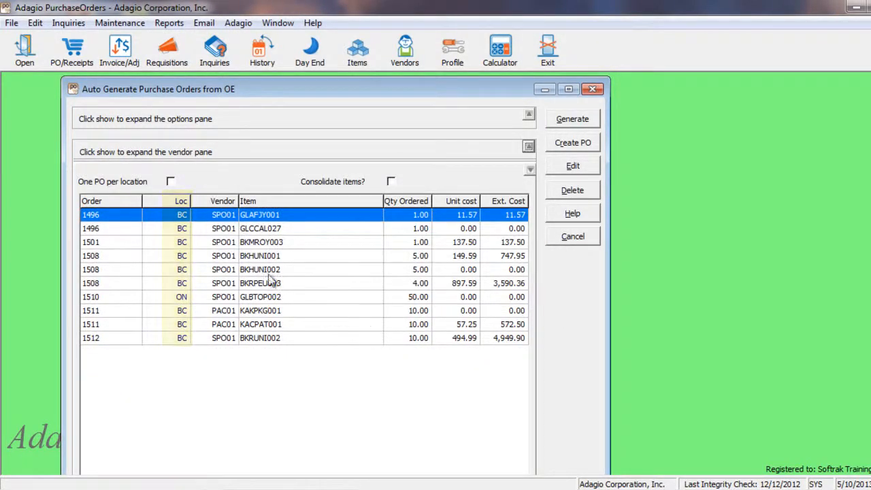
pyautogui.click(171, 183)
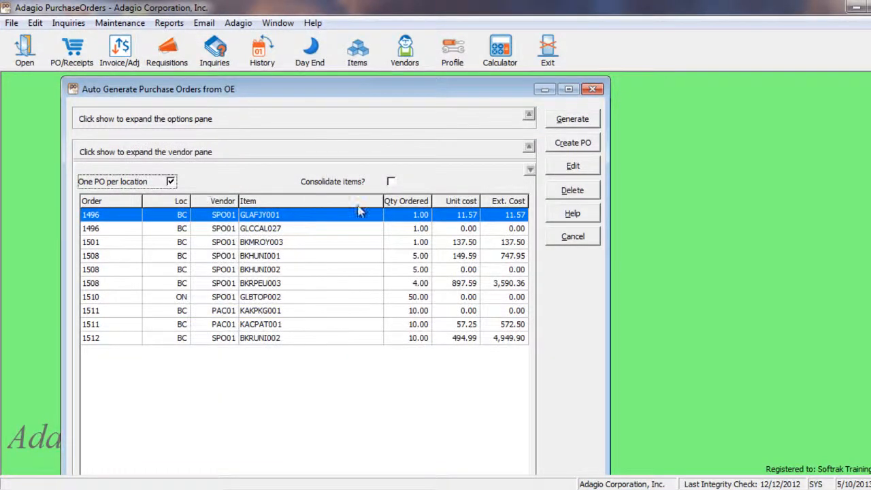
# - Cancel auto-generation, restore PO#0000016 from History, discard the restored PO, and close History
pyautogui.click(570, 237)
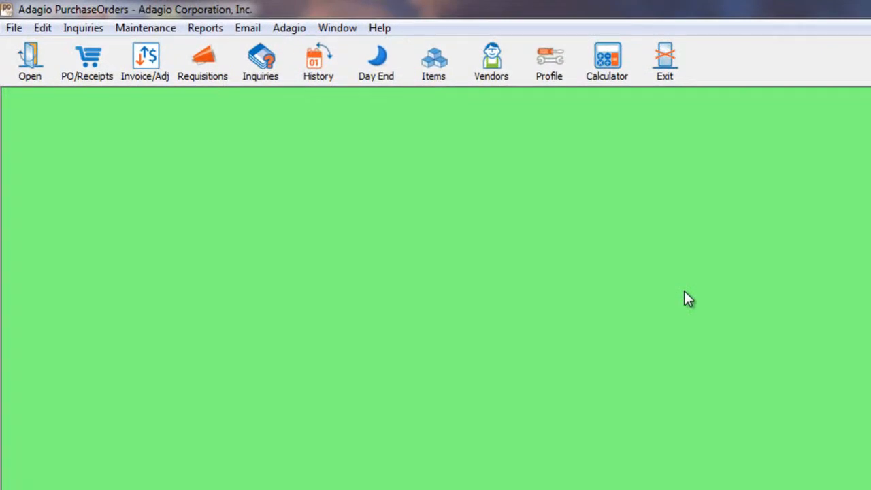
pyautogui.click(331, 87)
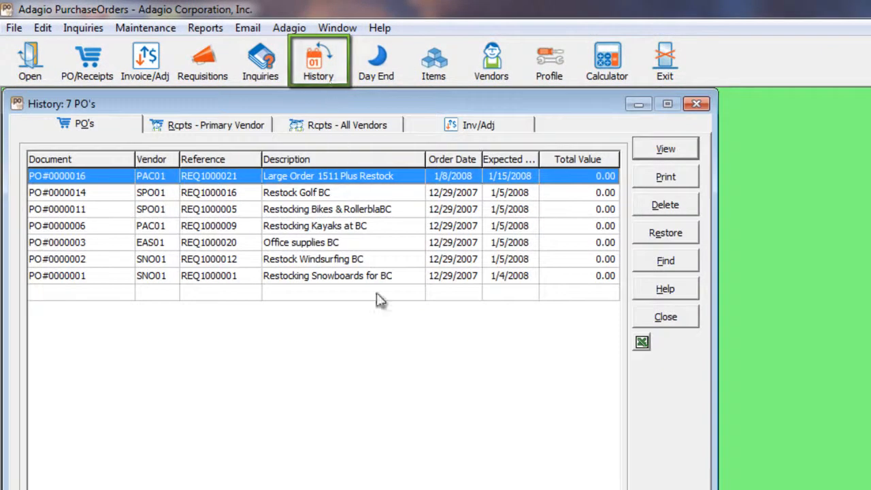
pyautogui.click(643, 235)
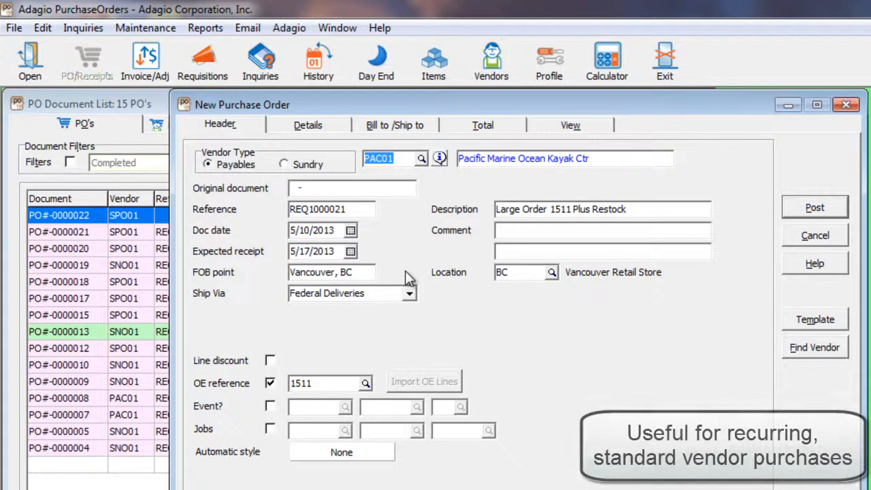
pyautogui.click(787, 236)
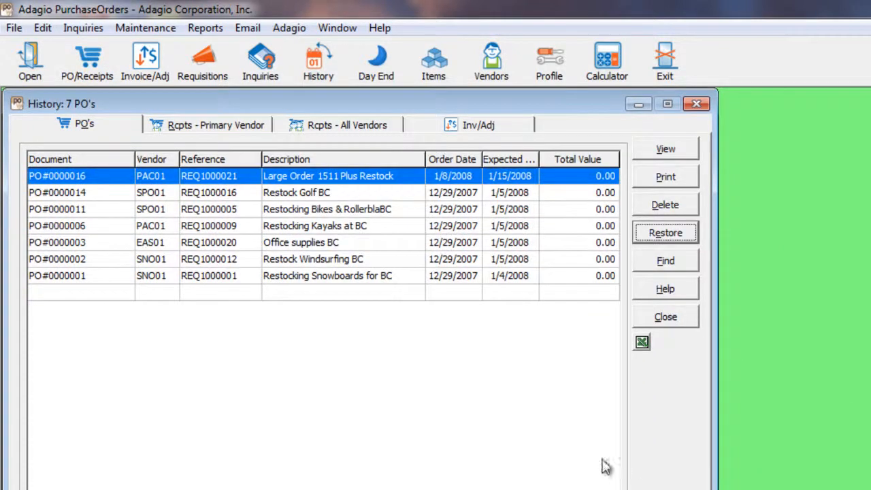
pyautogui.click(670, 316)
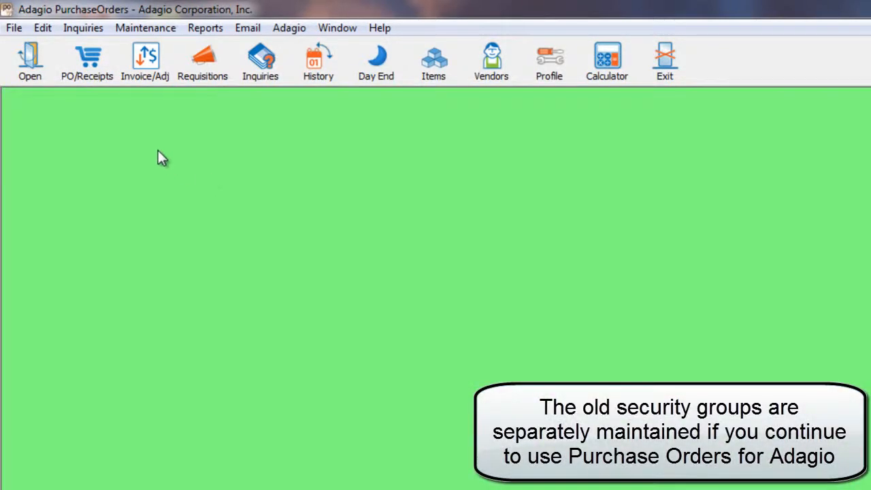
# - Edit the Administrator security group and browse its File and Edit > POs/receipts permissions
pyautogui.click(15, 30)
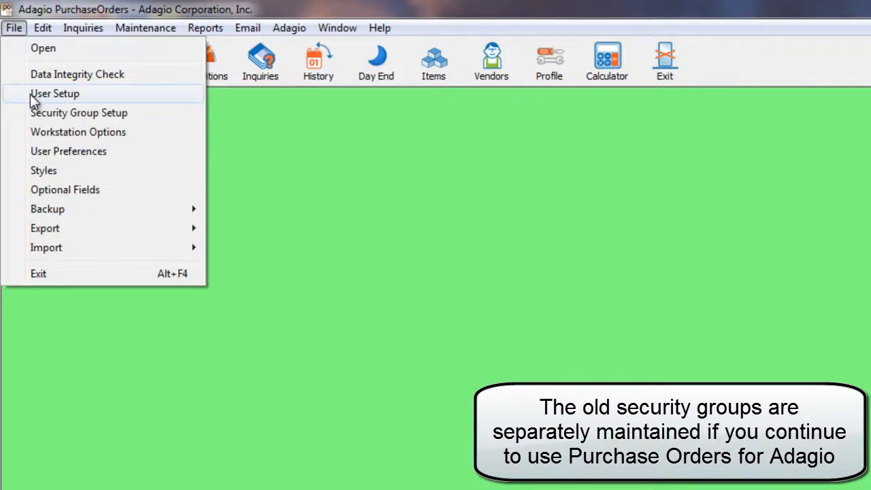
pyautogui.click(31, 113)
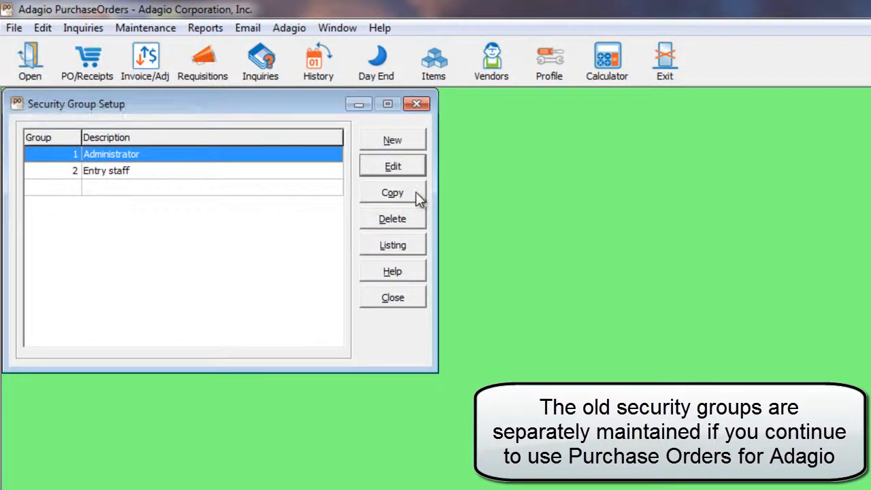
pyautogui.click(415, 172)
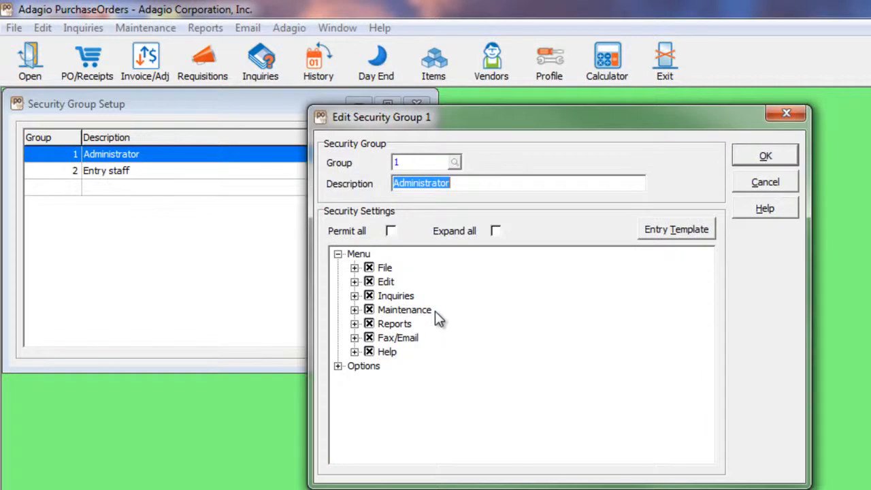
pyautogui.click(355, 268)
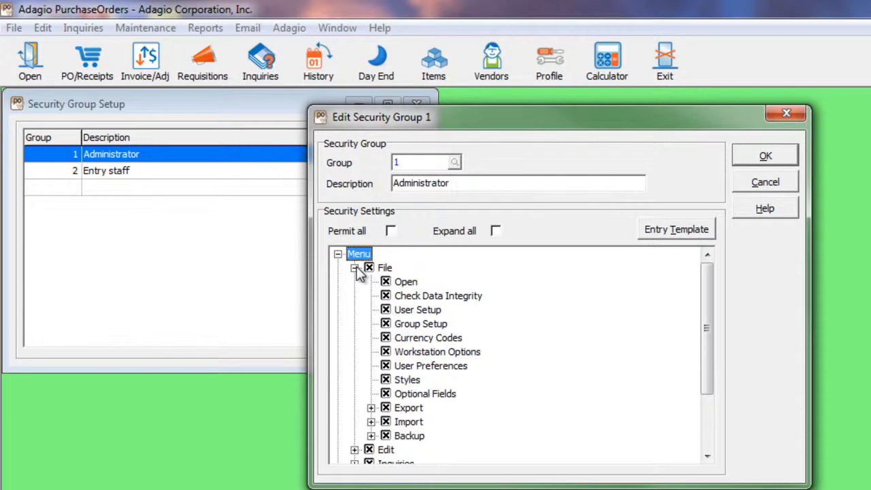
pyautogui.click(355, 268)
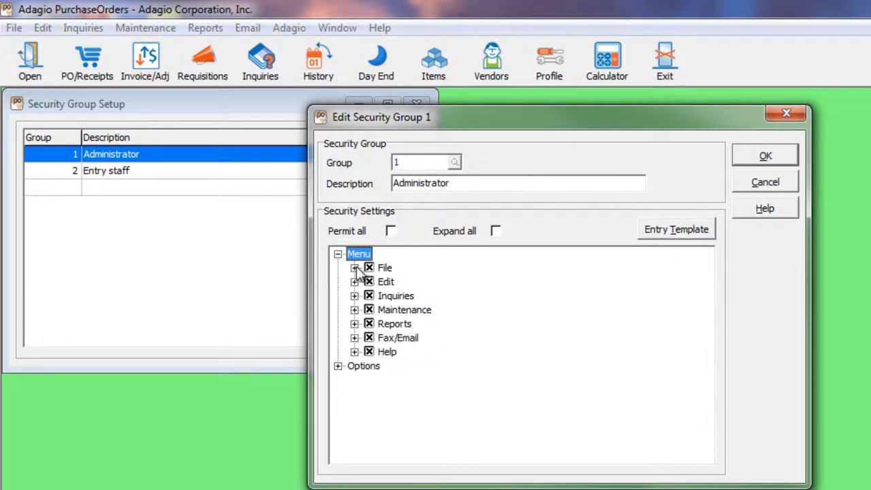
pyautogui.click(355, 281)
pyautogui.click(370, 267)
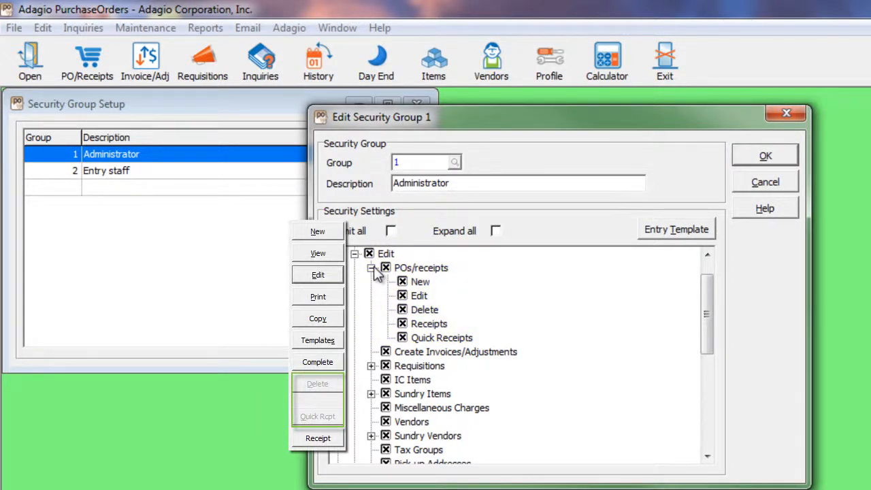
pyautogui.click(372, 267)
# - View the Administrator group's entry template, then close everything without saving
pyautogui.click(649, 235)
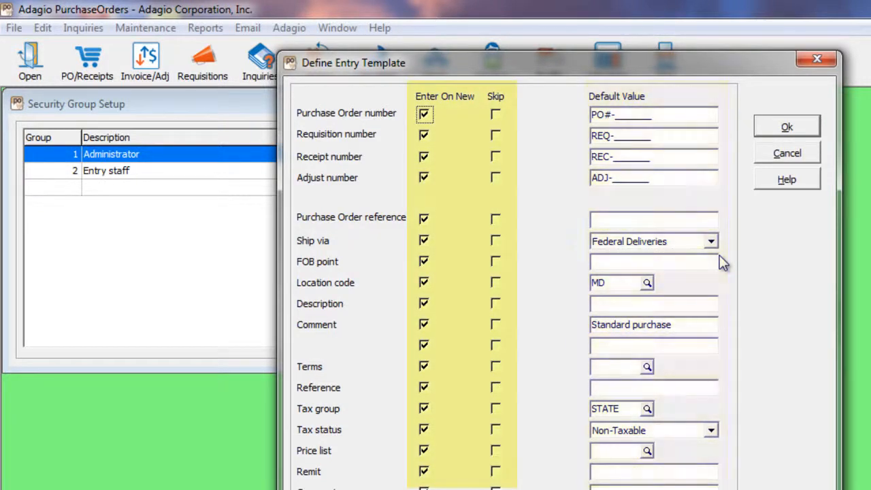
pyautogui.click(763, 155)
pyautogui.click(754, 183)
pyautogui.click(413, 300)
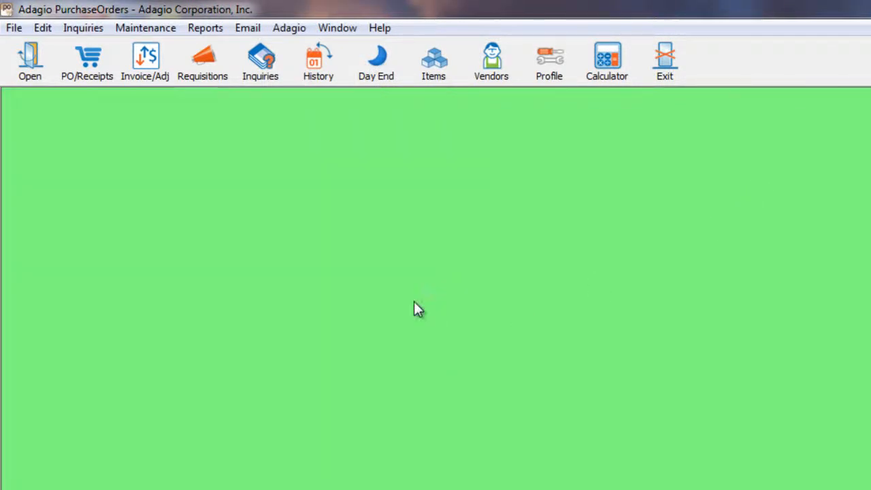
# - Browse the File > Import and Export submenus, then start Day End processing
pyautogui.click(14, 27)
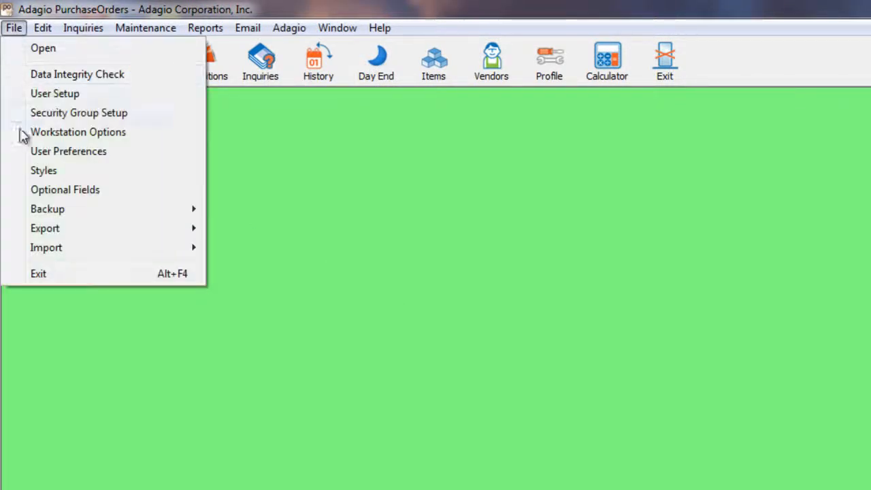
pyautogui.moveTo(71, 259)
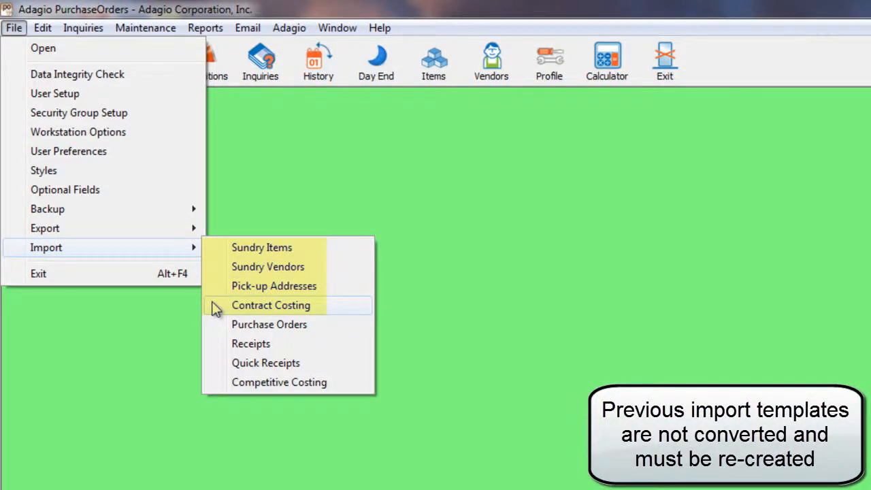
pyautogui.moveTo(151, 230)
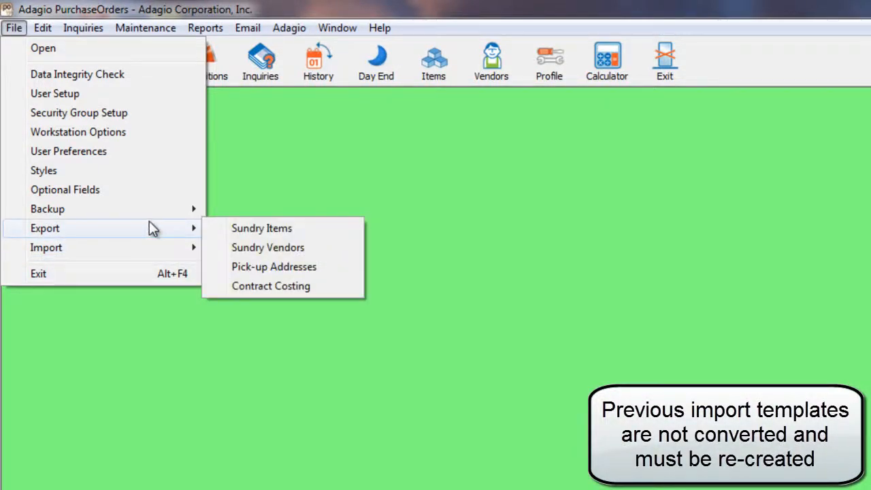
pyautogui.click(238, 189)
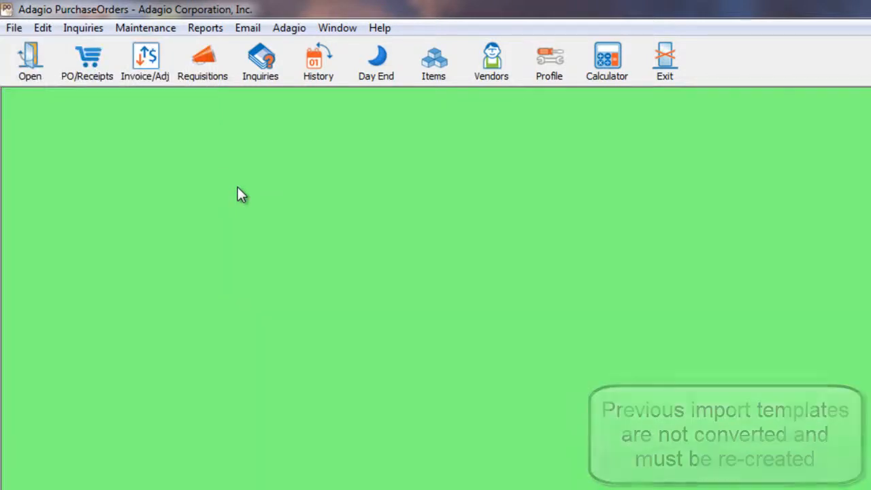
pyautogui.click(372, 85)
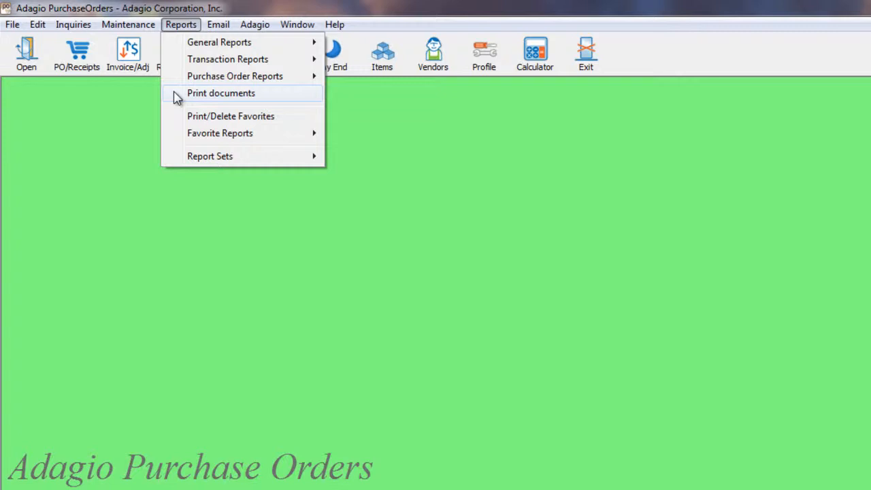
pyautogui.moveTo(280, 83)
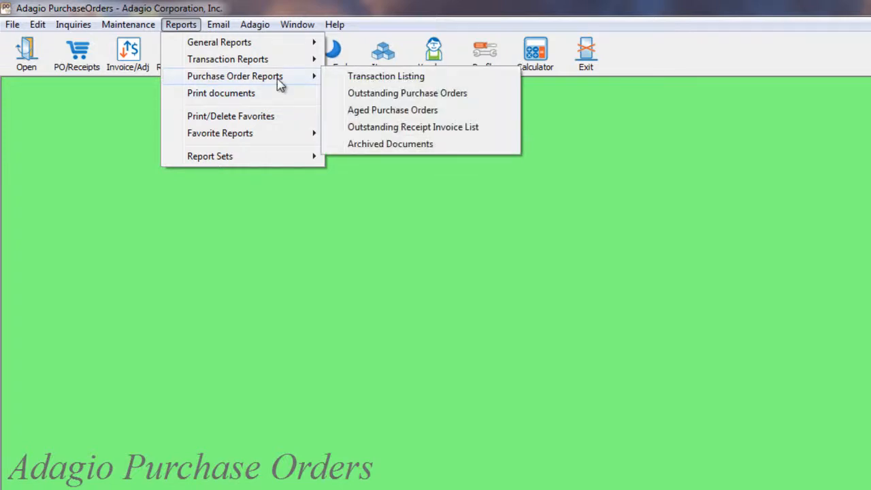
pyautogui.click(332, 80)
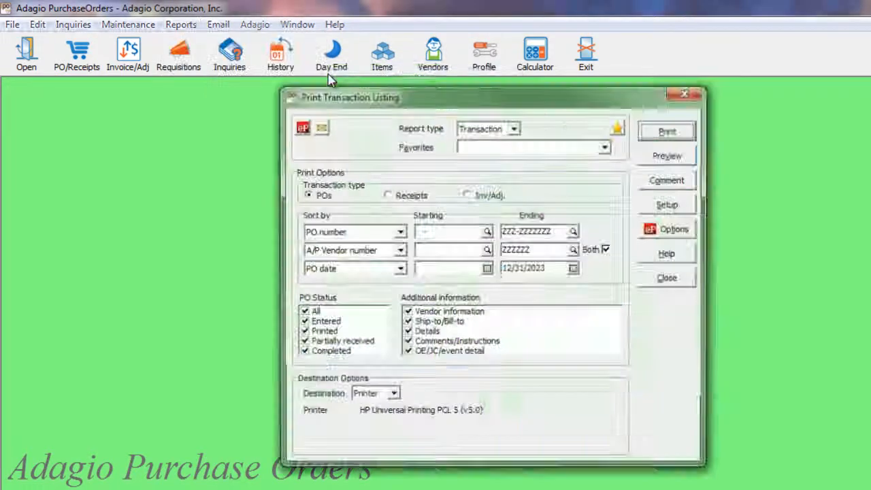
pyautogui.click(390, 195)
pyautogui.click(467, 195)
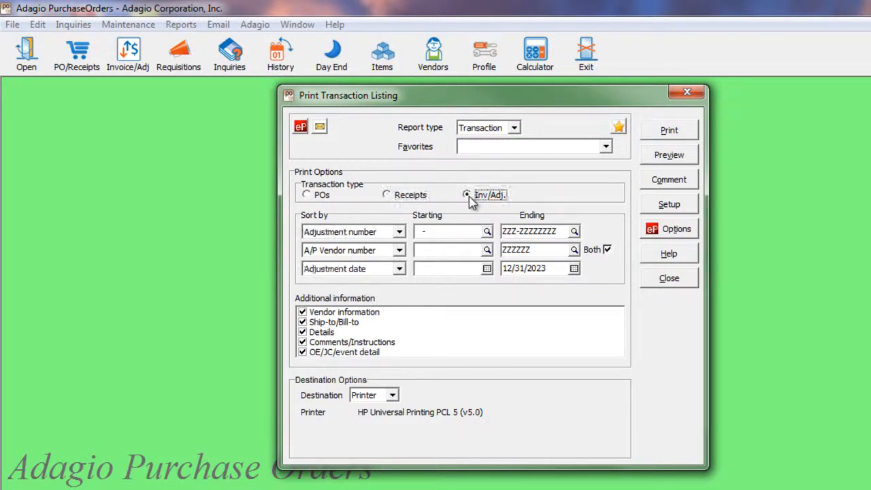
pyautogui.click(668, 278)
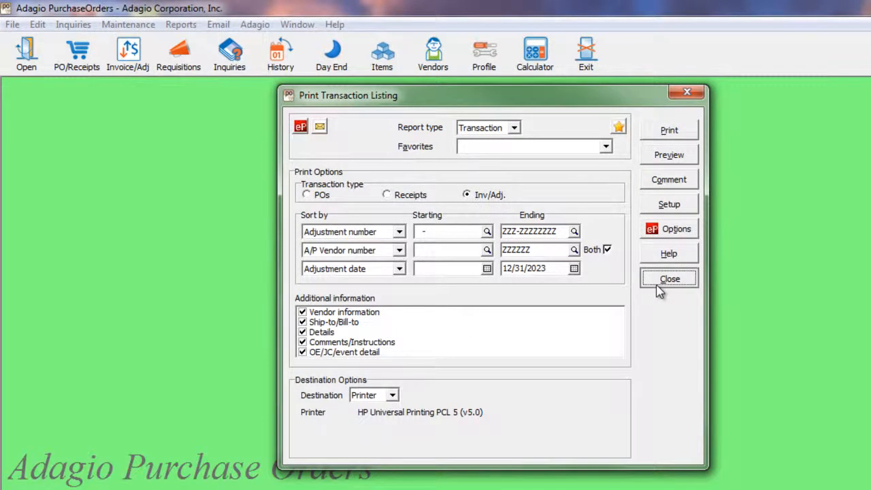
pyautogui.click(185, 27)
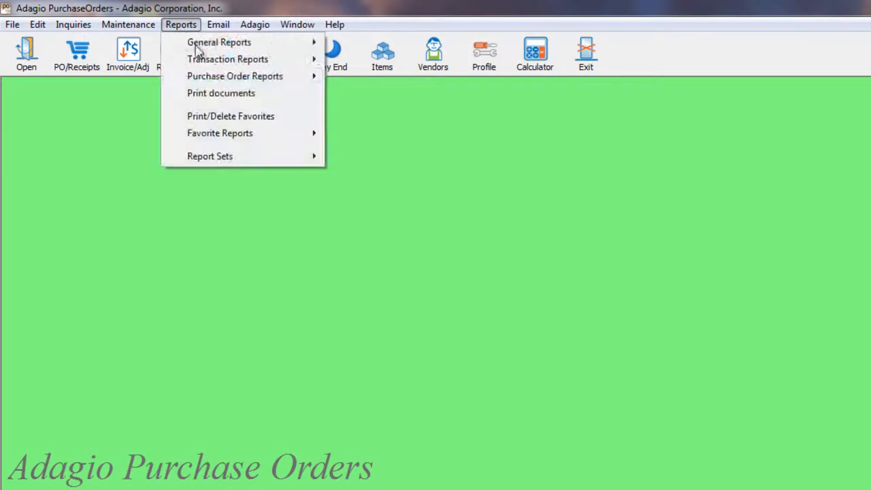
pyautogui.moveTo(225, 80)
pyautogui.click(337, 93)
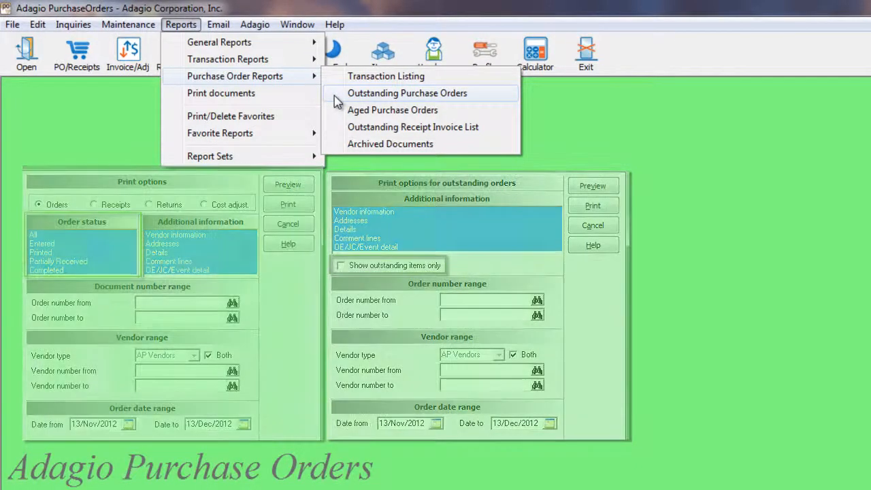
pyautogui.click(337, 95)
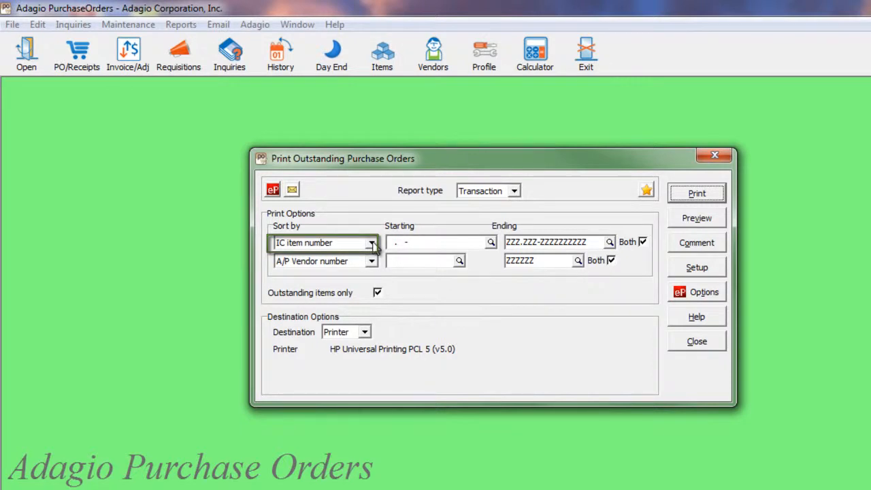
pyautogui.click(689, 219)
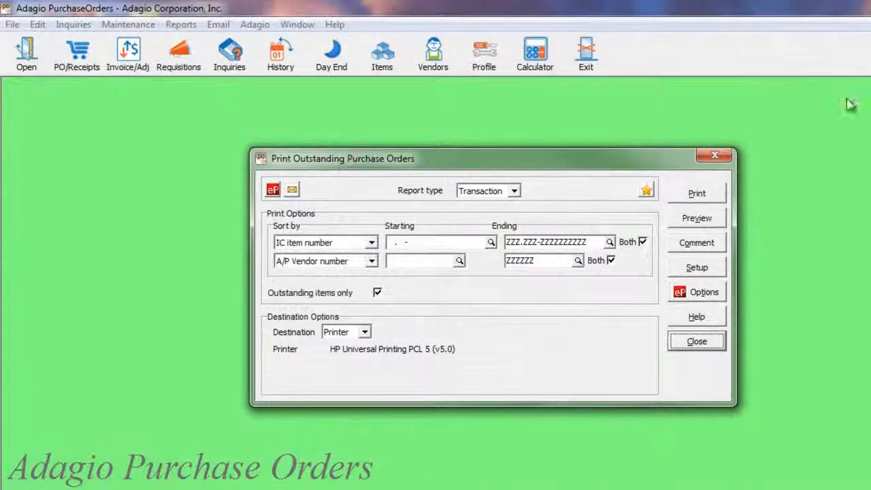
pyautogui.click(372, 243)
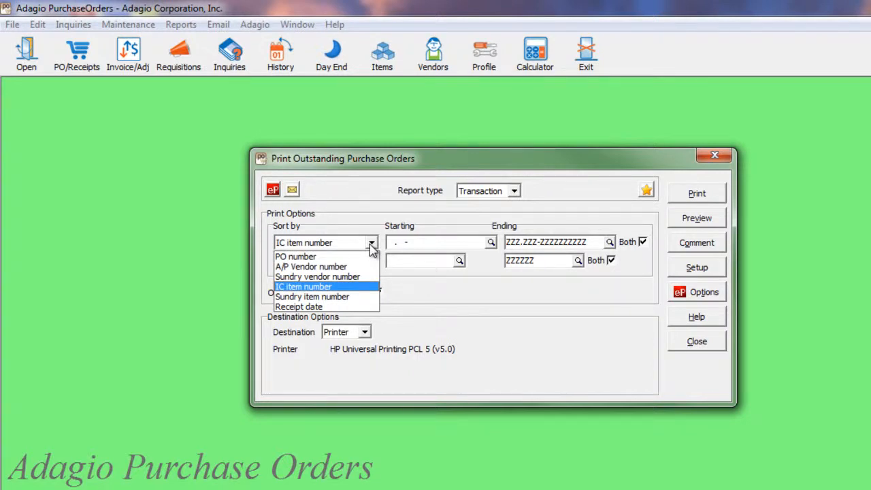
pyautogui.click(711, 345)
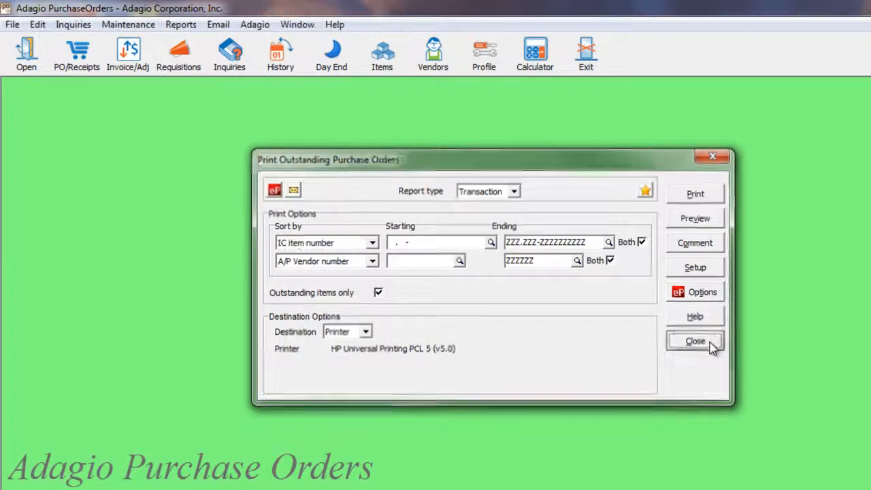
pyautogui.click(191, 26)
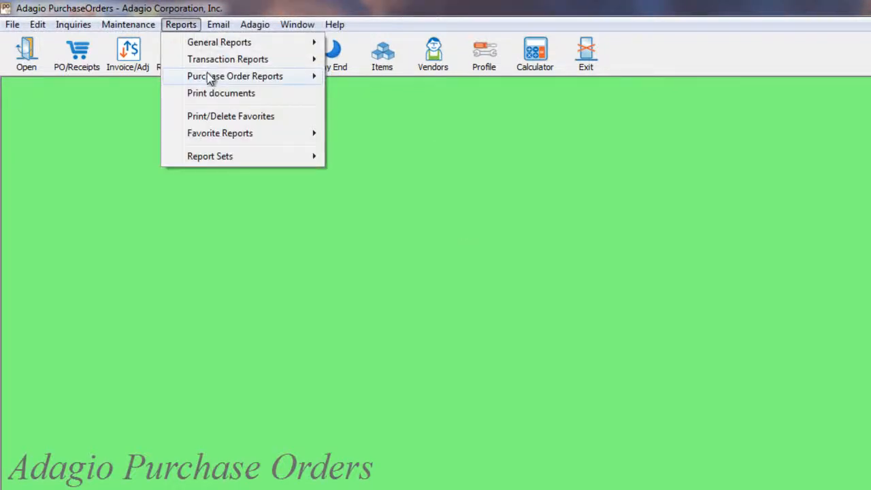
# - Open the Outstanding Receipt Invoice List calculated as of 4/30/2013 with Negative quantity type
pyautogui.moveTo(211, 79)
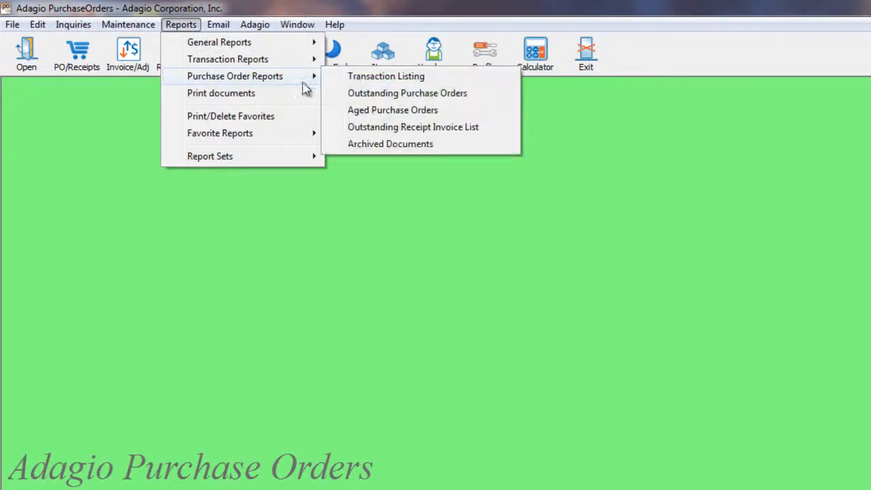
pyautogui.click(340, 128)
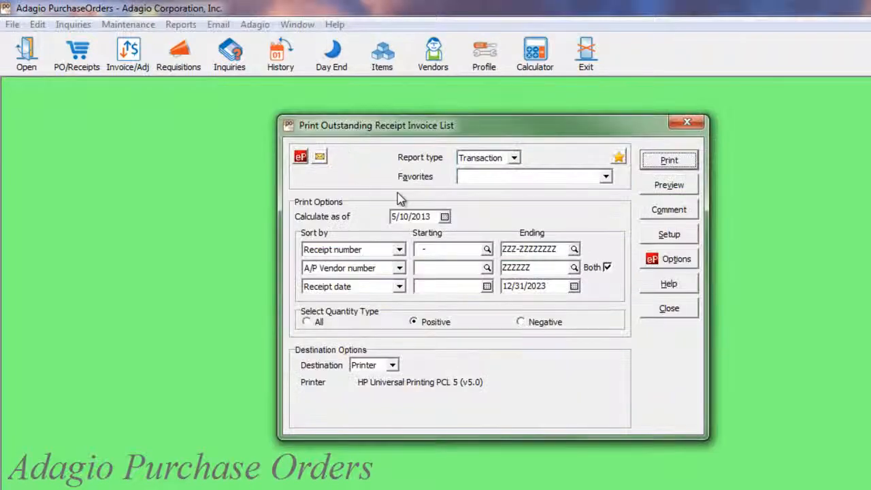
pyautogui.click(445, 217)
pyautogui.click(414, 233)
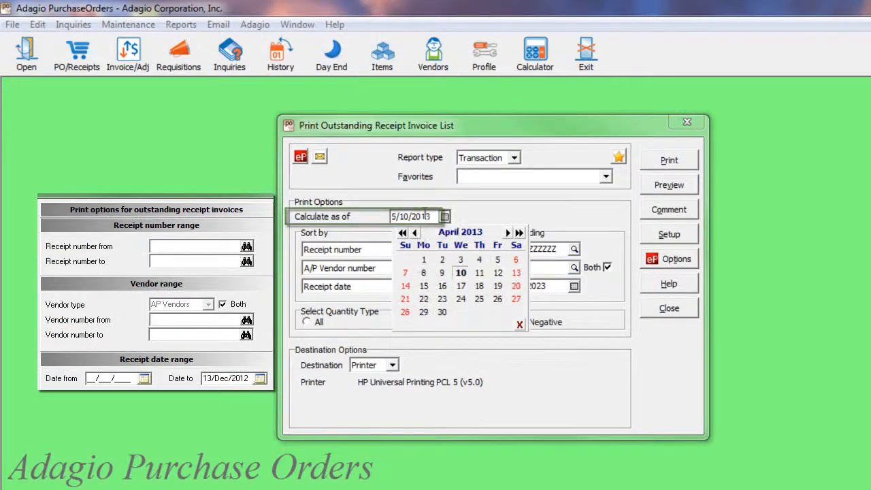
pyautogui.click(442, 312)
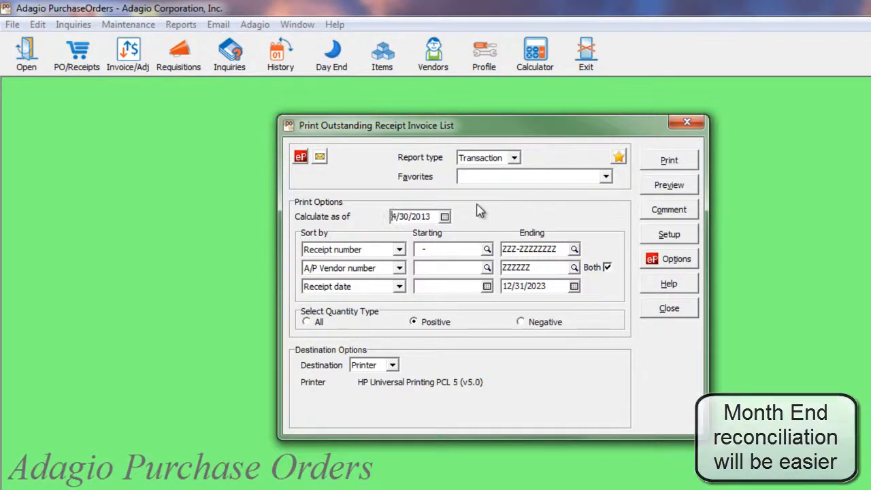
pyautogui.click(318, 324)
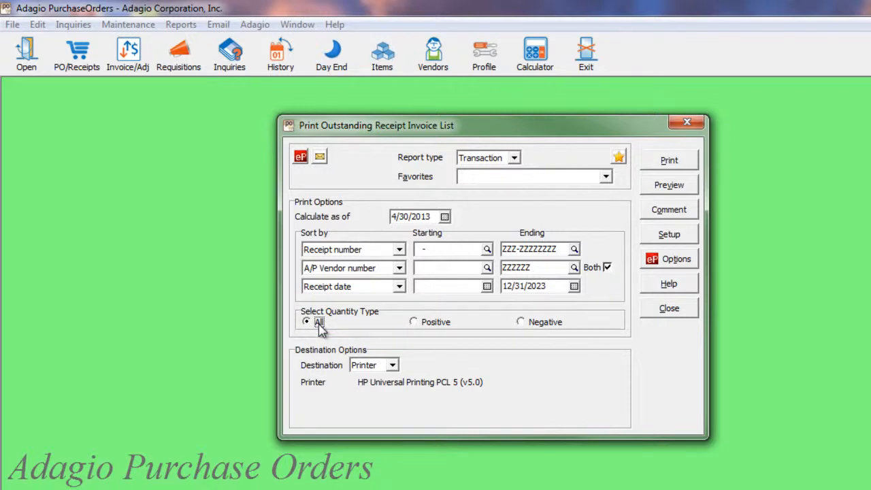
pyautogui.click(524, 327)
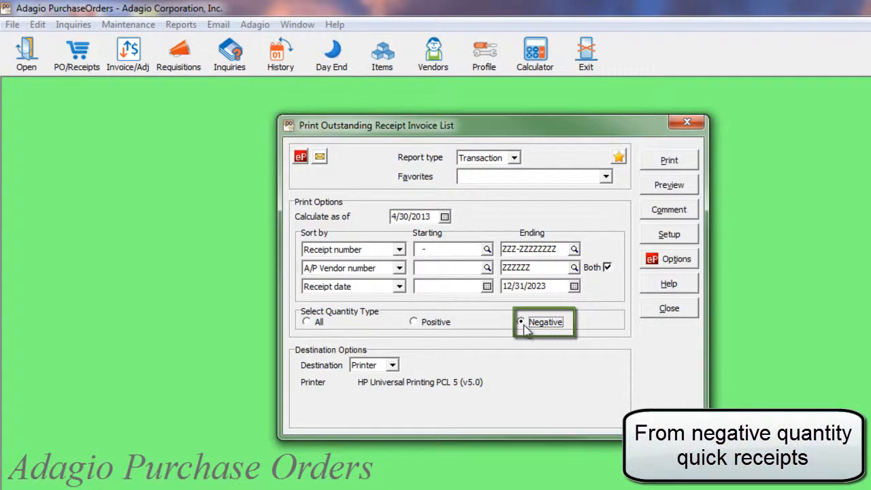